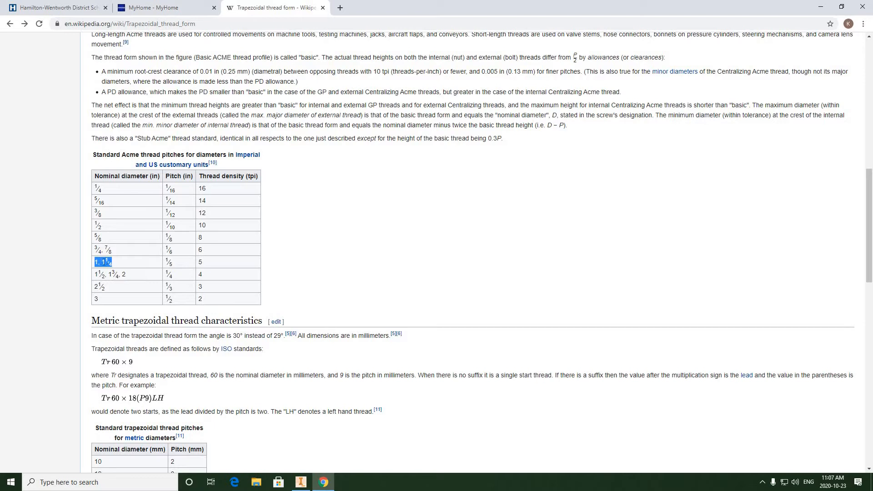
Examine the standard Acme thread table for the pitch and thread density of the 1, 1¼ in nominal diameters.
click(114, 265)
drag(116, 265, 104, 265)
click(169, 261)
double_click(169, 262)
click(219, 193)
double_click(209, 262)
scroll(200, 262, up, 1)
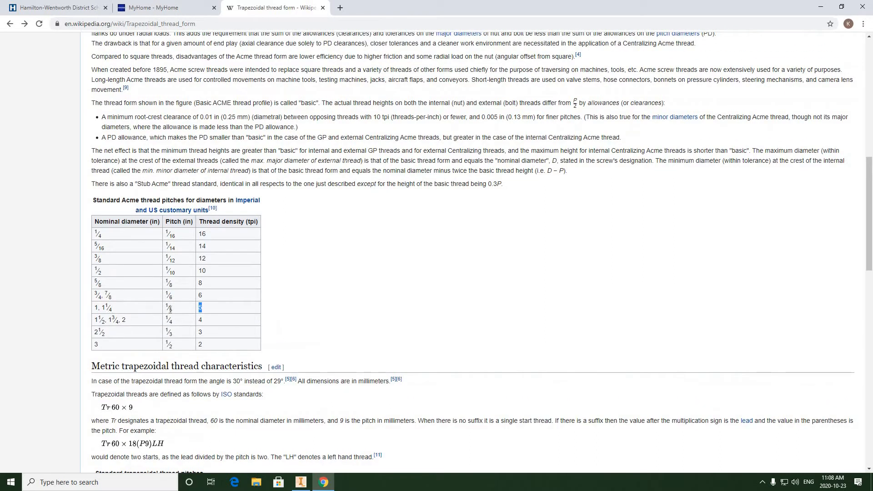
scroll(424, 291, up, 9)
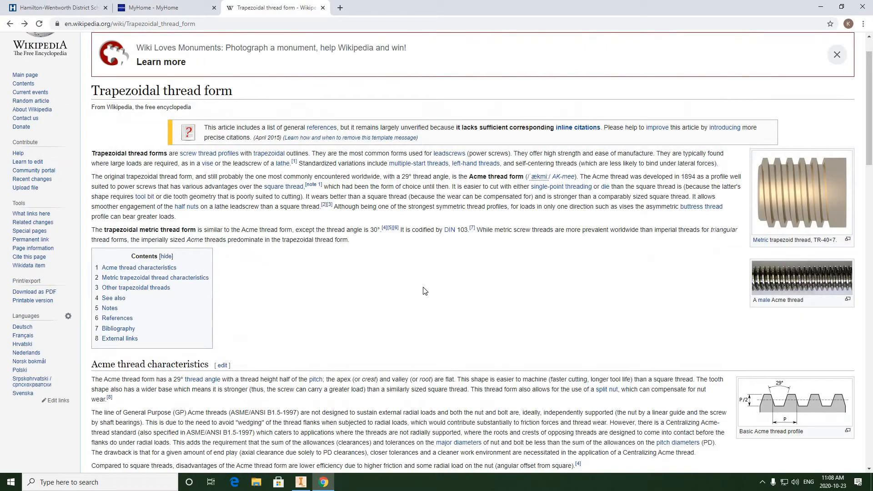
scroll(424, 291, up, 1)
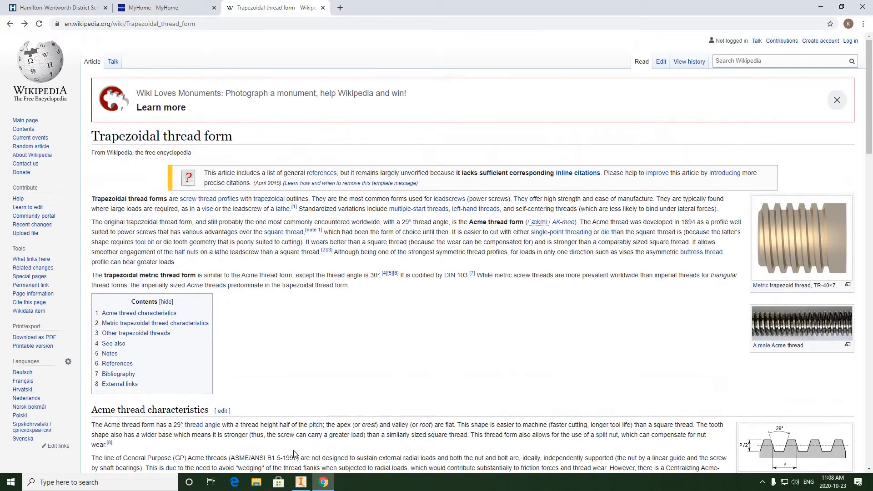
Switch to Inventor and examine the spindle from the isometric view between its top, left and front faces.
click(301, 483)
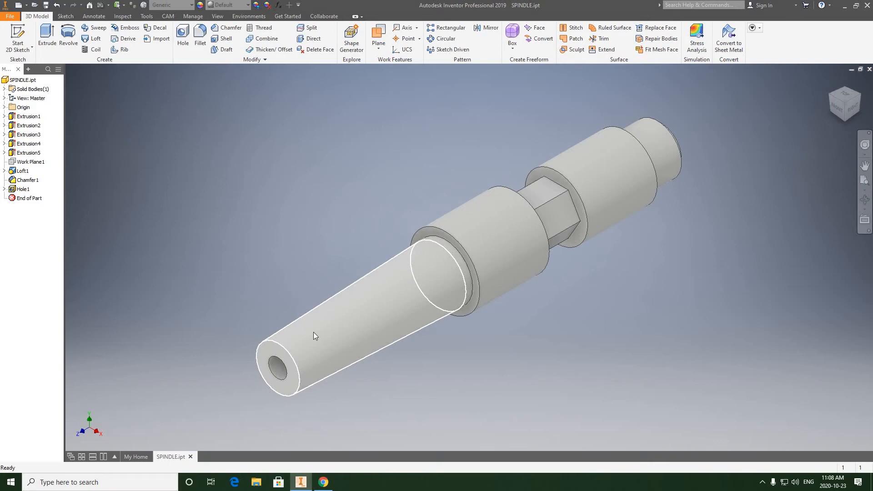
mouse_move(313, 336)
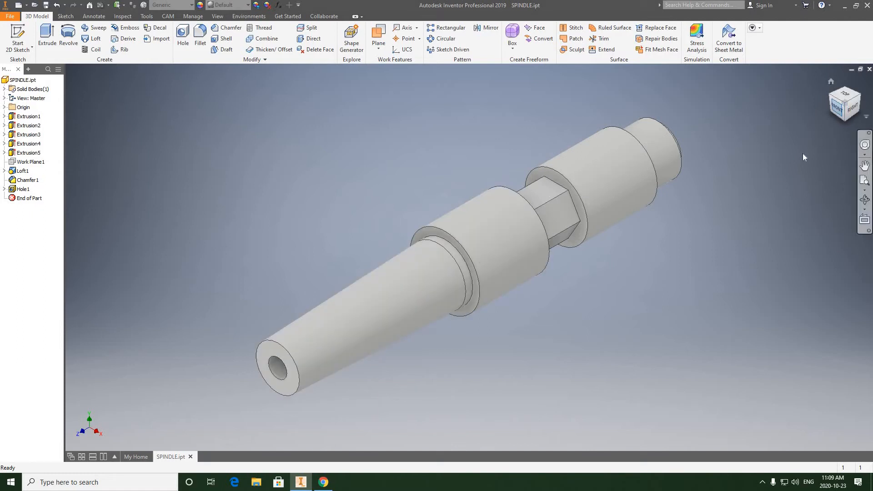
click(838, 111)
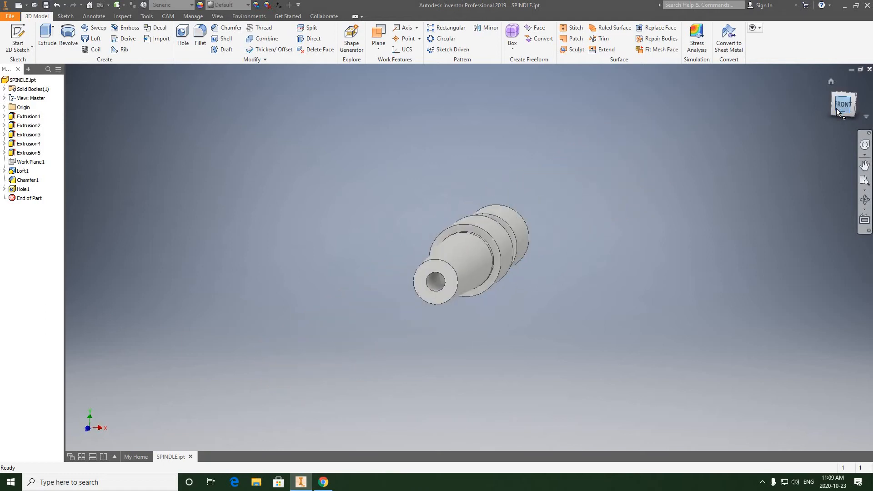
click(835, 93)
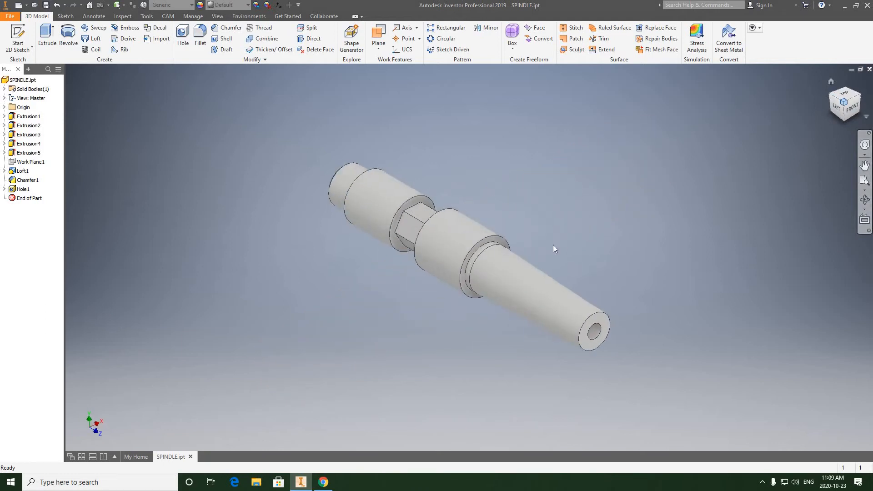
scroll(450, 265, up, 3)
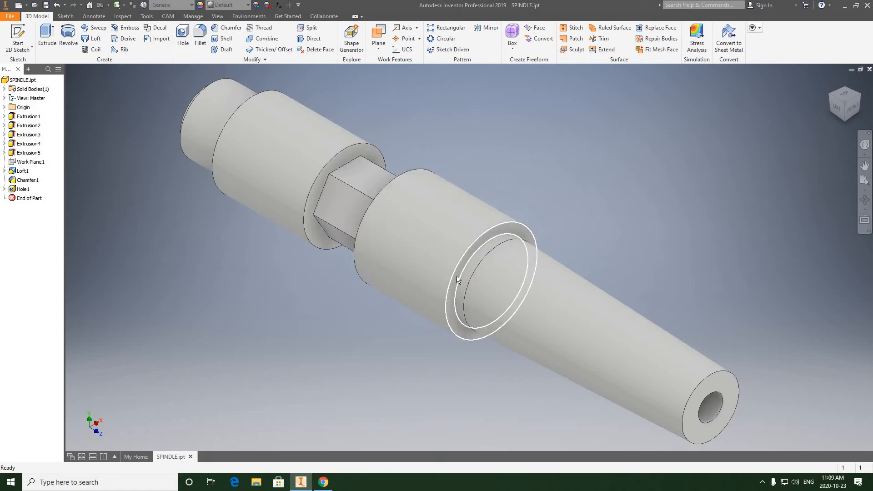
scroll(424, 278, down, 3)
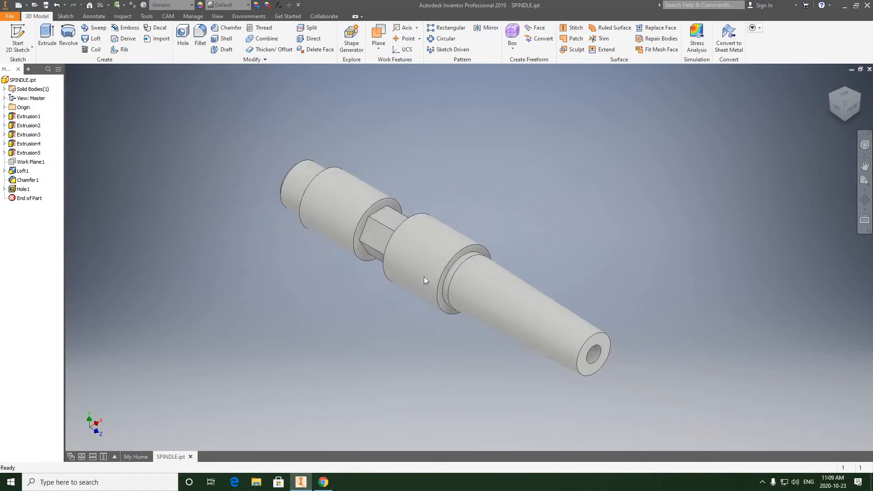
scroll(423, 279, up, 3)
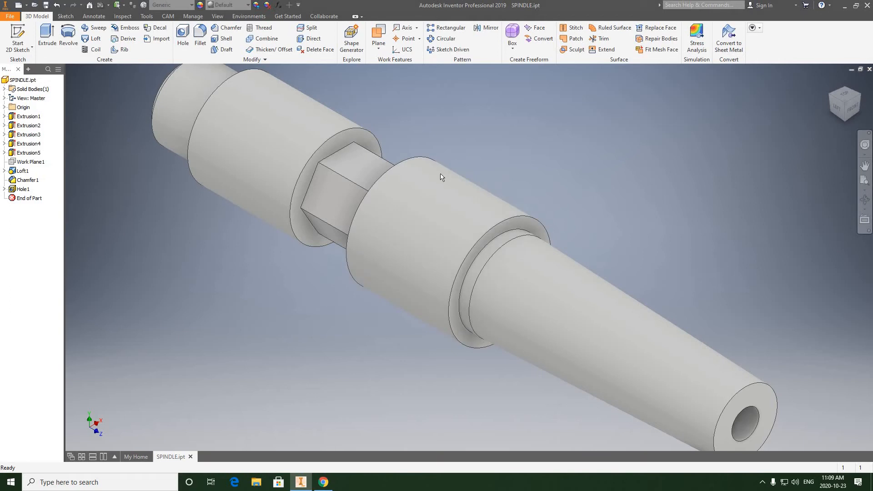
scroll(311, 241, down, 2)
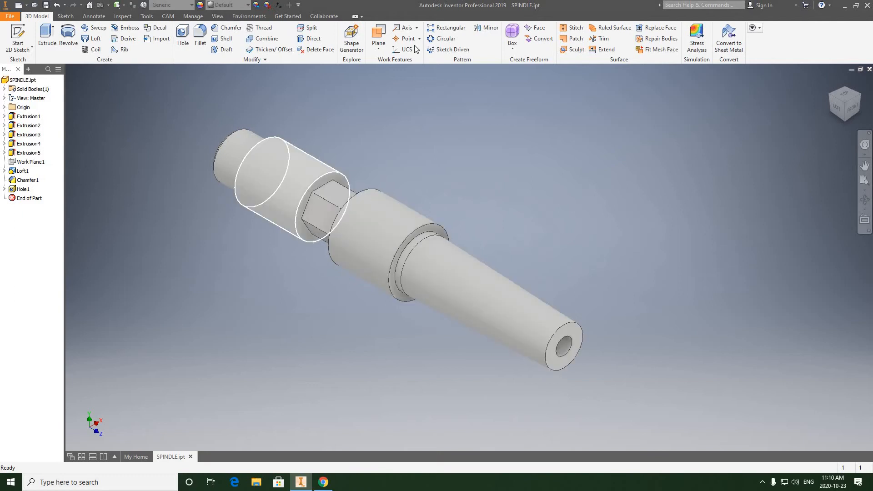
Create a work plane offset 0 in from the origin's YZ plane.
click(5, 108)
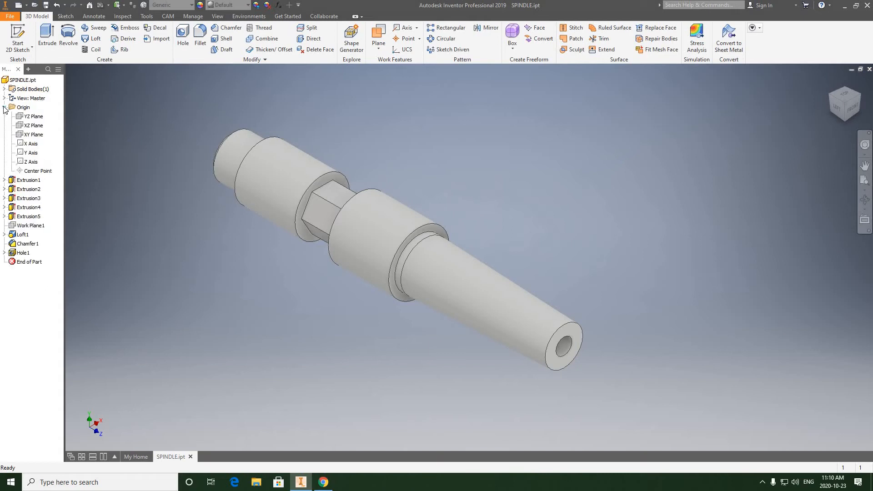
click(32, 117)
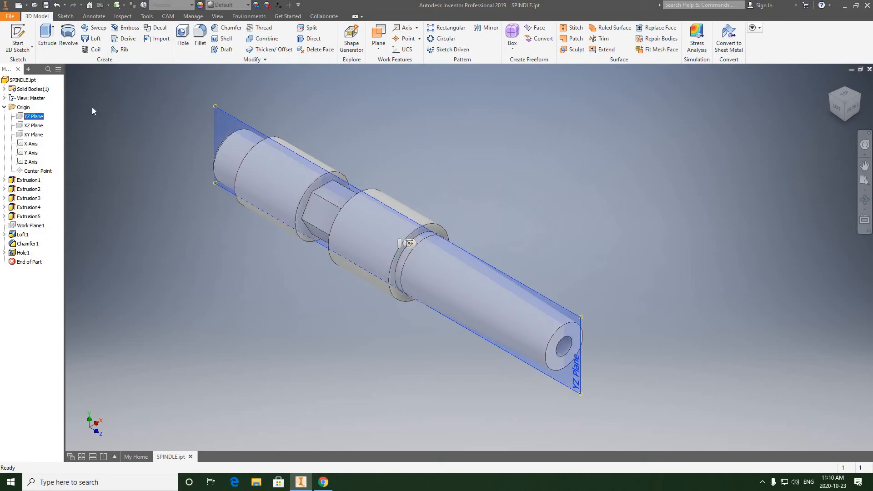
click(377, 34)
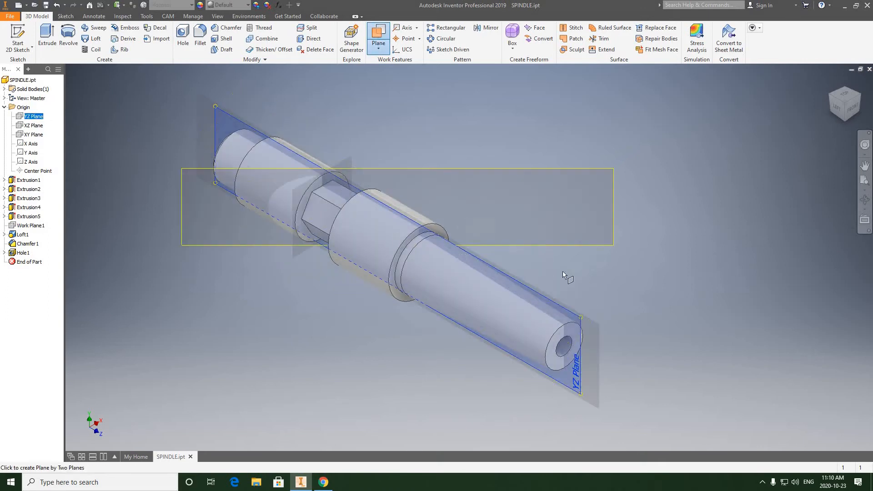
click(579, 374)
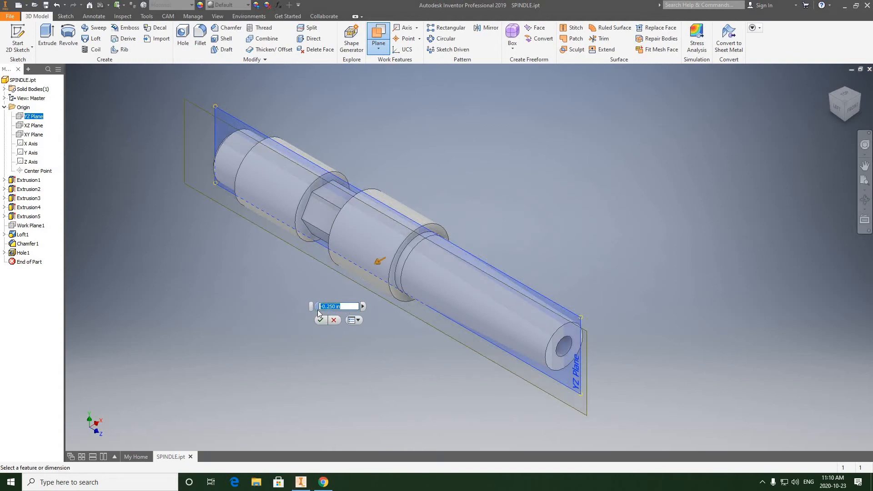
text(0)
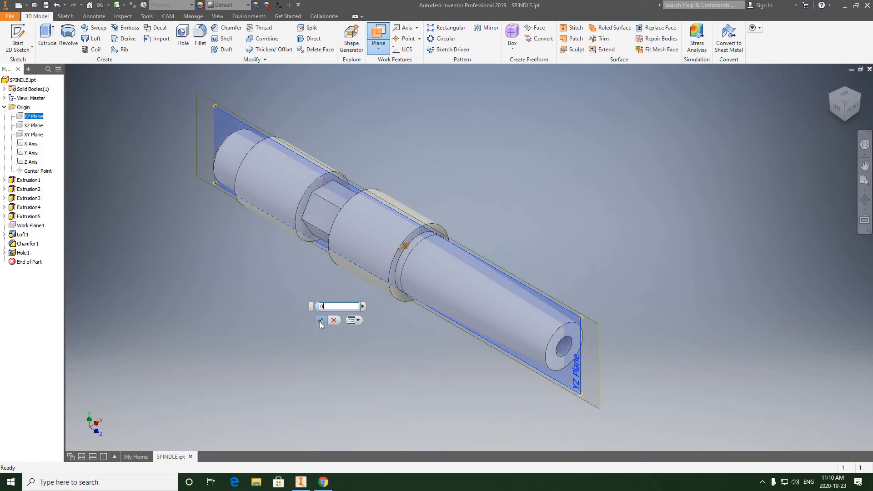
click(321, 323)
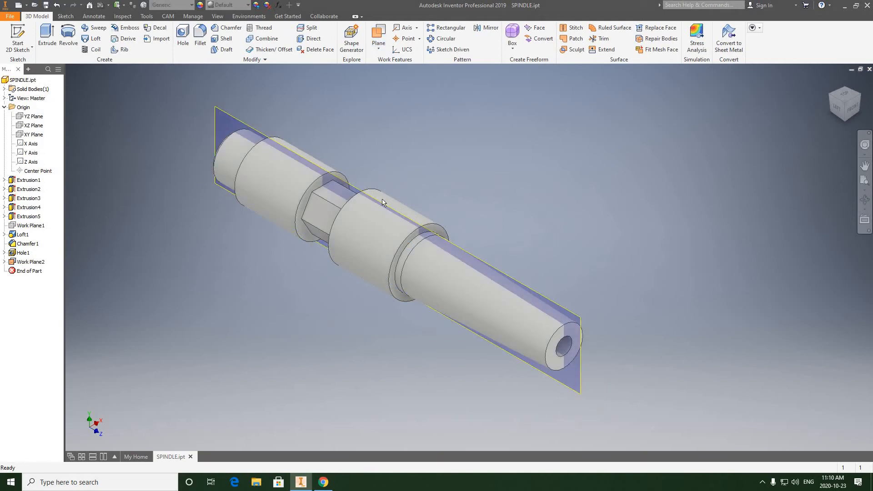
Start a 2D sketch on the new lengthwise work plane, at the shoulder beside the taper.
click(407, 221)
click(437, 235)
click(16, 49)
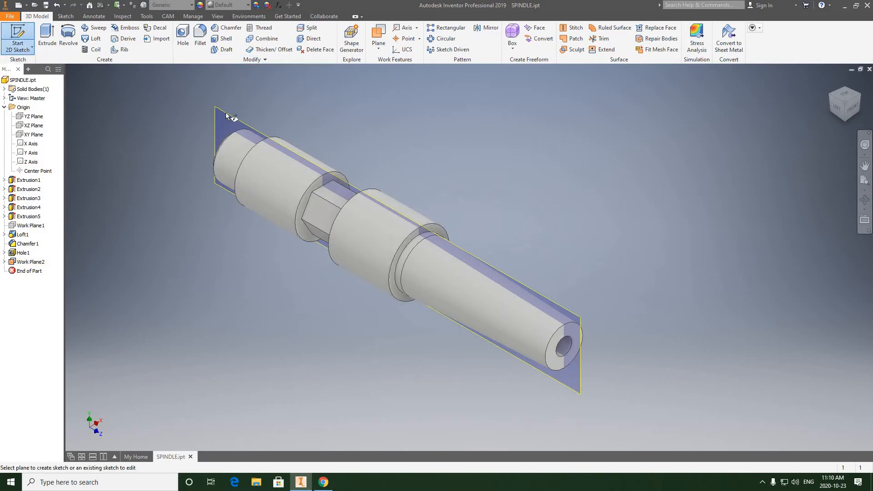
click(227, 114)
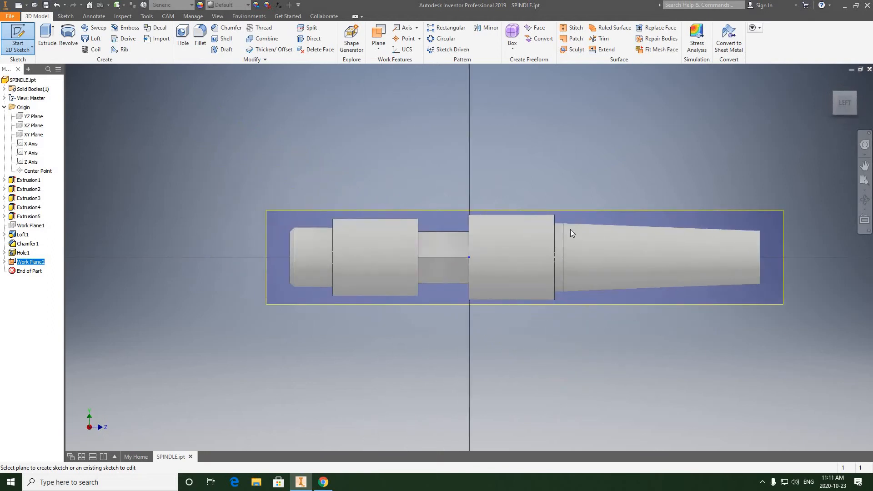
click(570, 229)
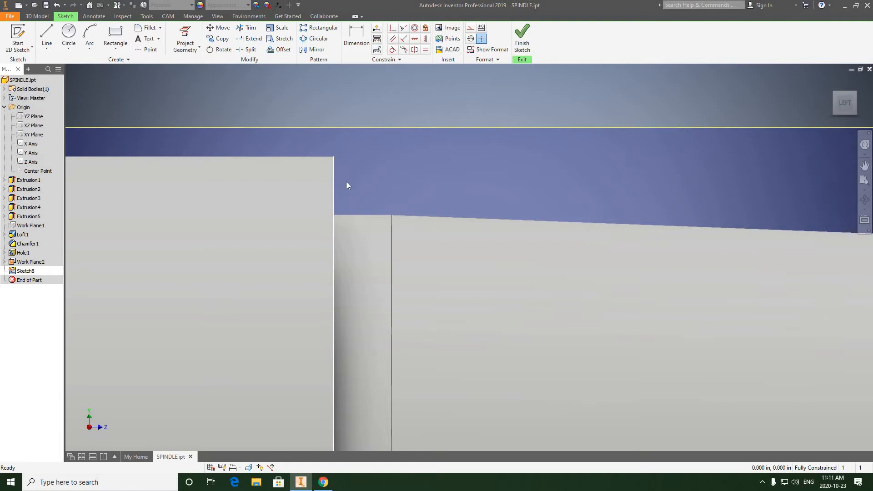
Sketch a closed trapezoid from the large cylinder's upper corner beside the taper, about 0.111 in wide above, 0.052 in below, with 0.080 in slanted sides.
click(47, 34)
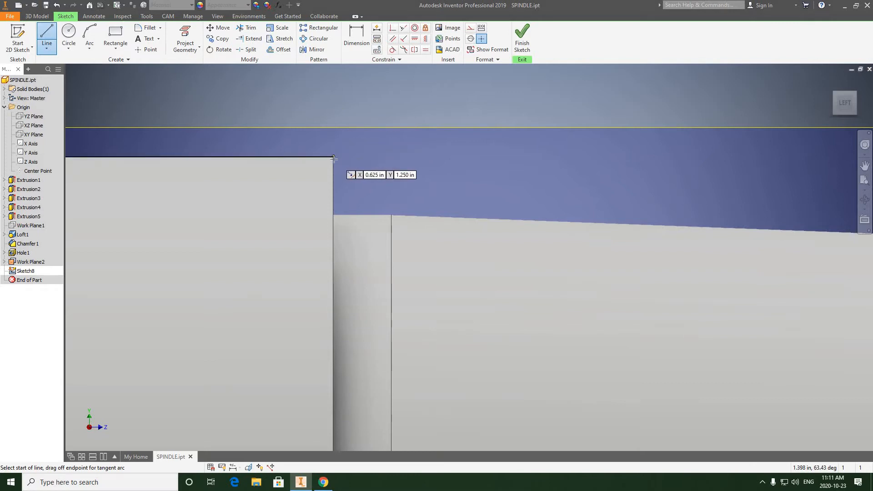
key(F7)
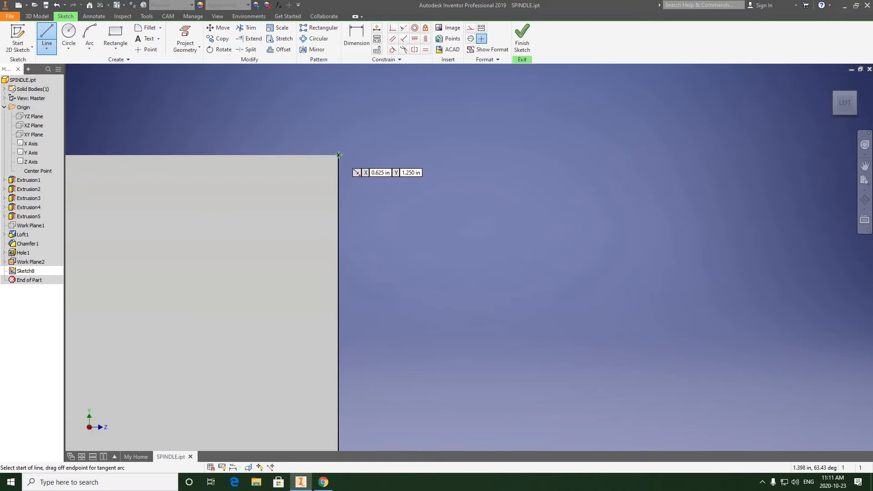
click(339, 155)
scroll(357, 195, down, 4)
middle_drag(355, 223, 315, 210)
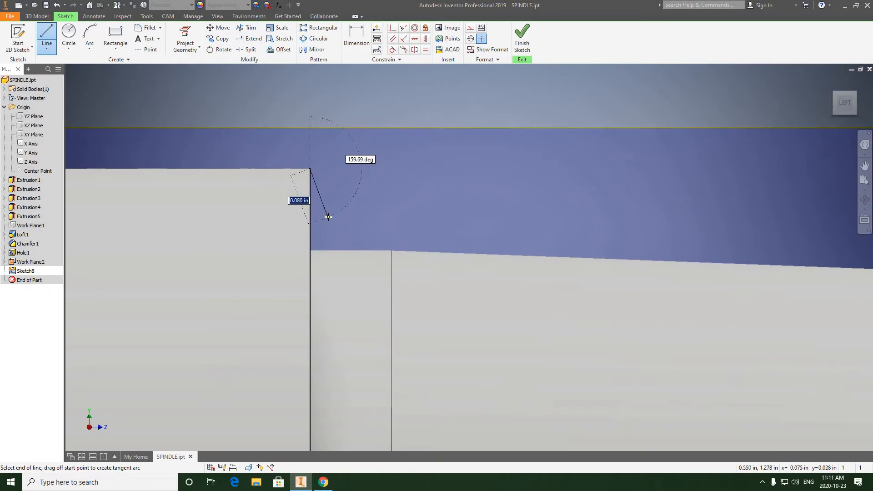
click(327, 216)
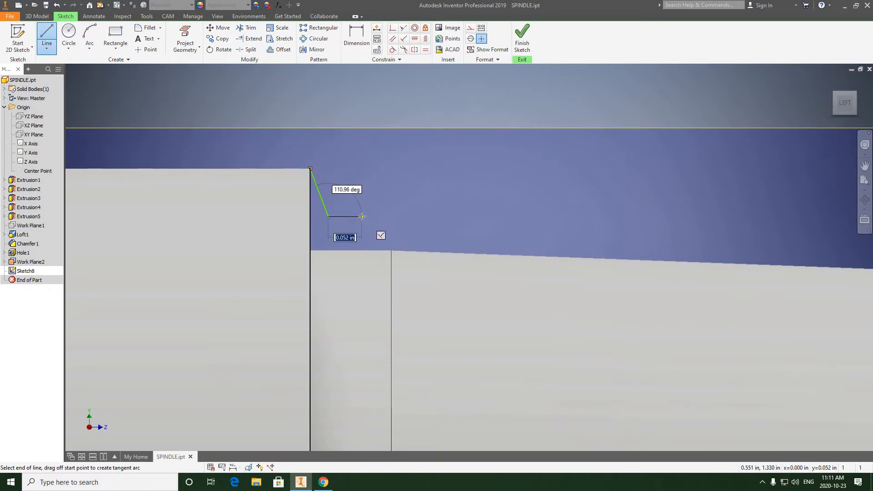
click(363, 217)
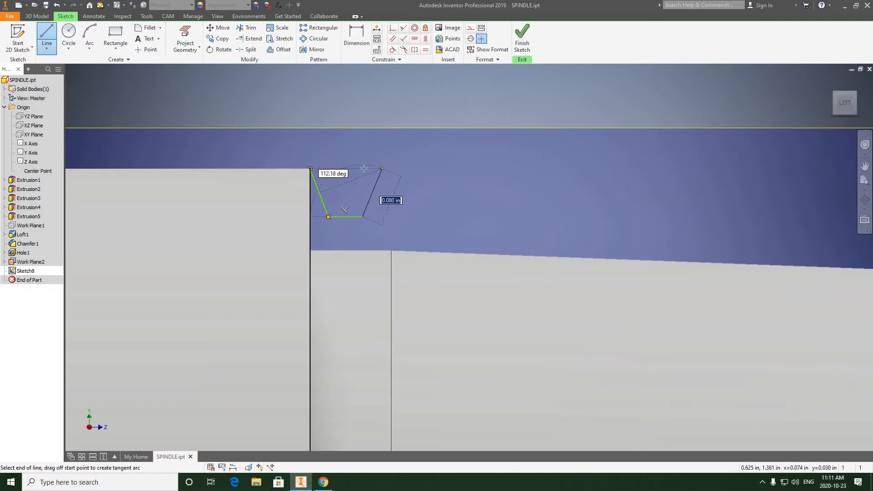
click(382, 169)
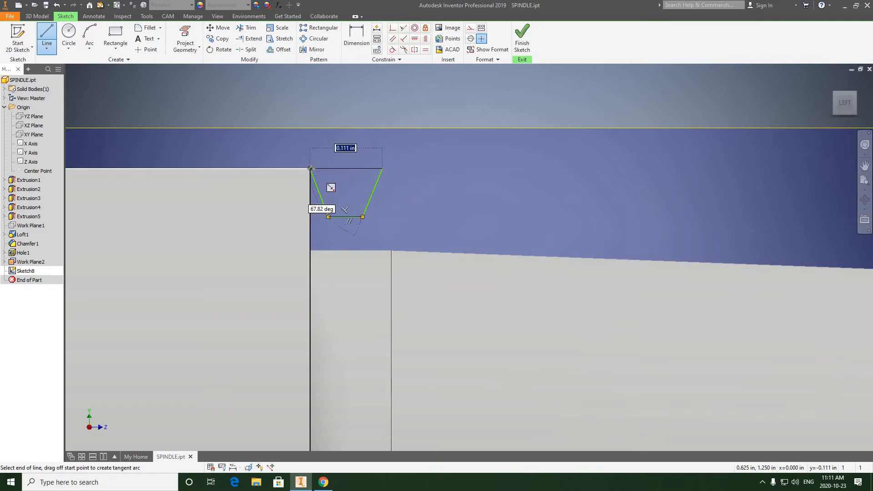
click(310, 168)
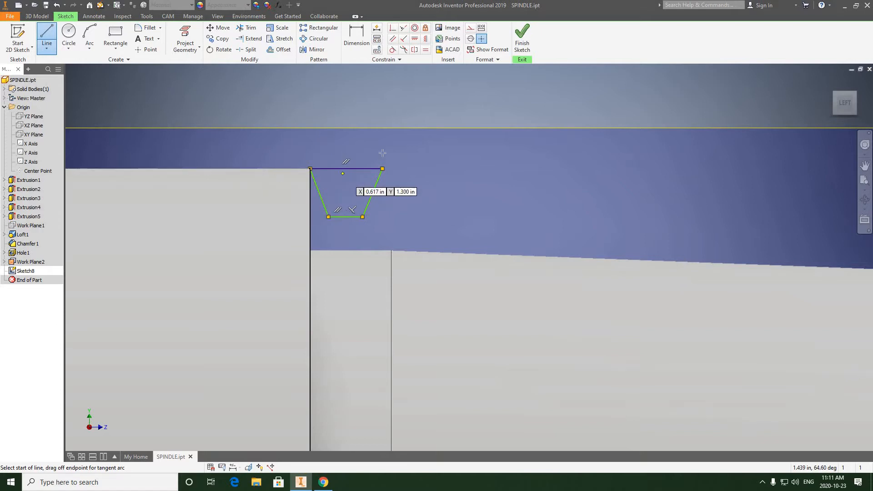
right_click(412, 103)
click(438, 102)
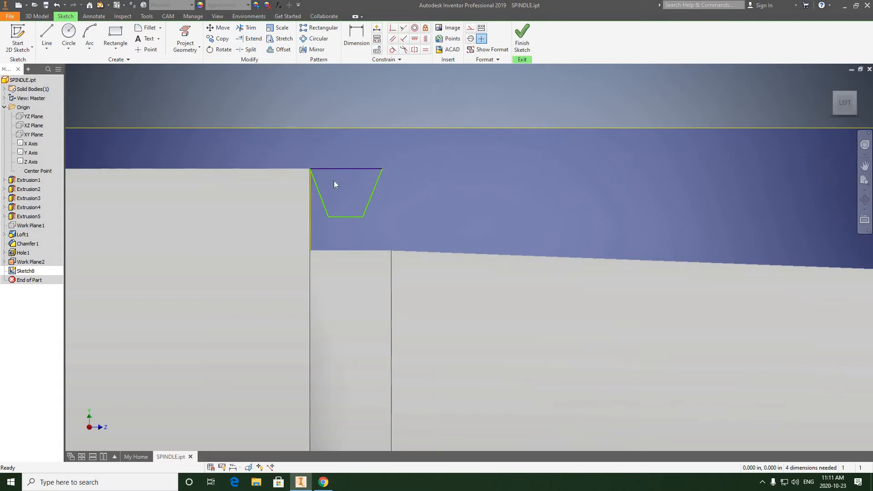
Switch to the browser and enlarge the basic Acme thread profile diagram to check its angle and proportions.
scroll(328, 178, up, 3)
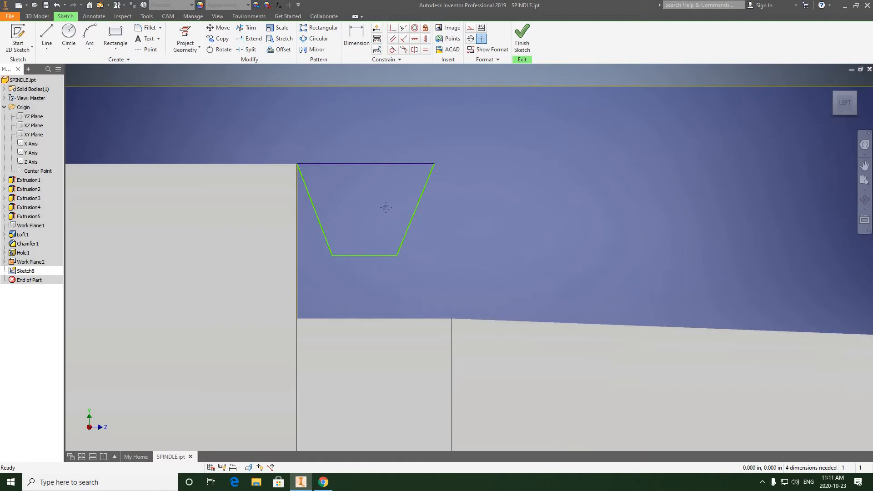
middle_drag(386, 207, 367, 200)
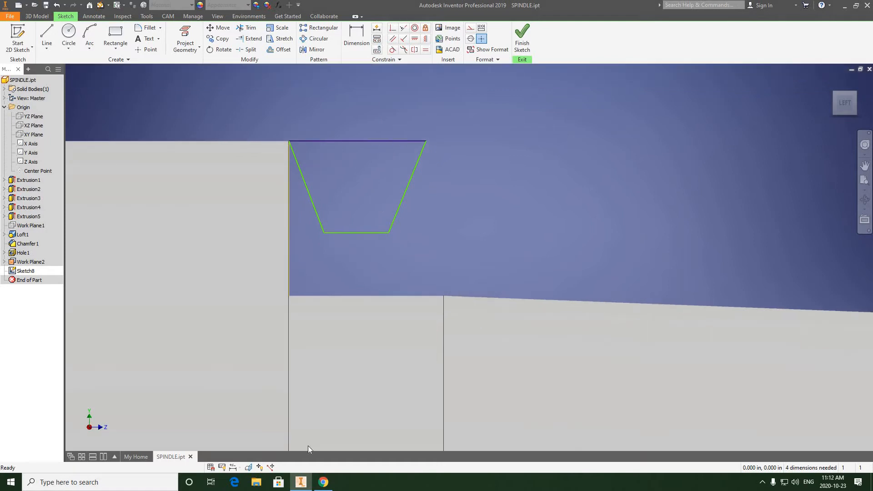
click(324, 482)
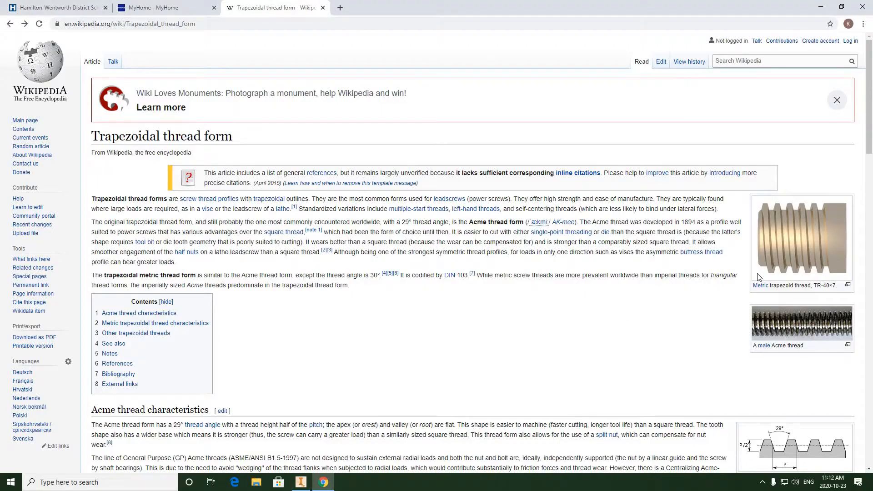
scroll(757, 277, down, 5)
click(794, 200)
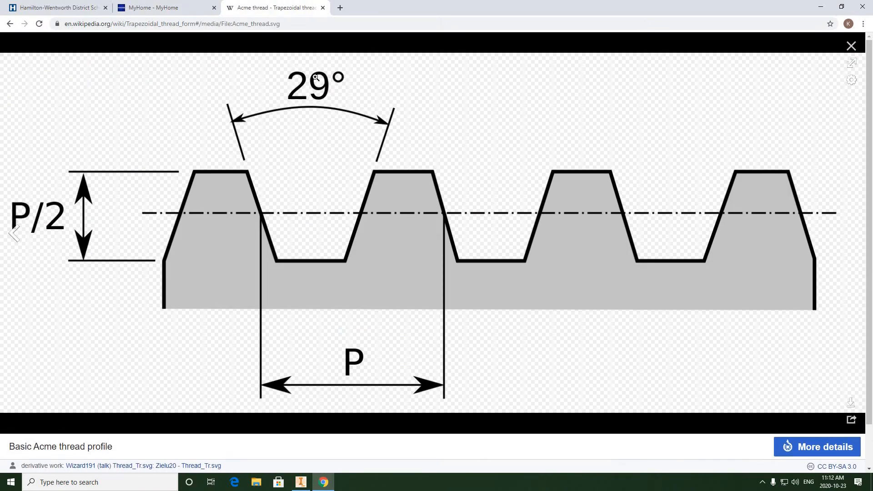
Switch back to Inventor and constrain the trapezoid's two slanted sides to equal length.
click(300, 481)
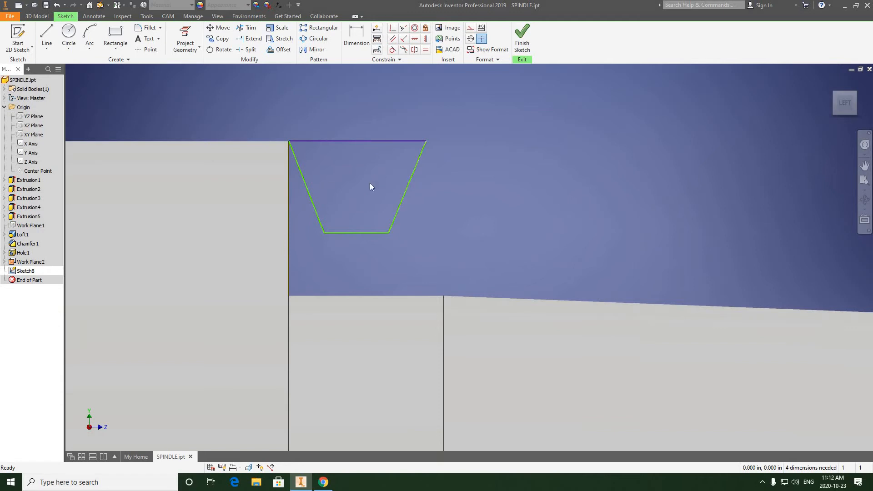
click(426, 51)
click(304, 180)
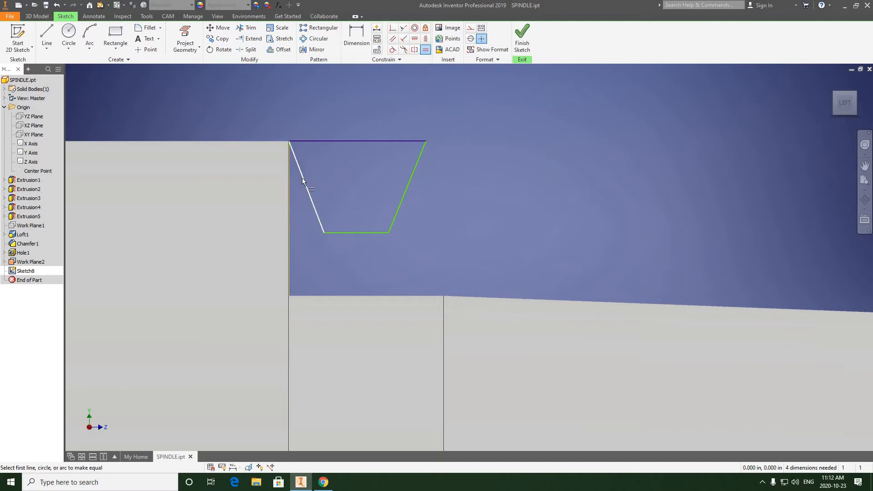
click(411, 177)
click(408, 187)
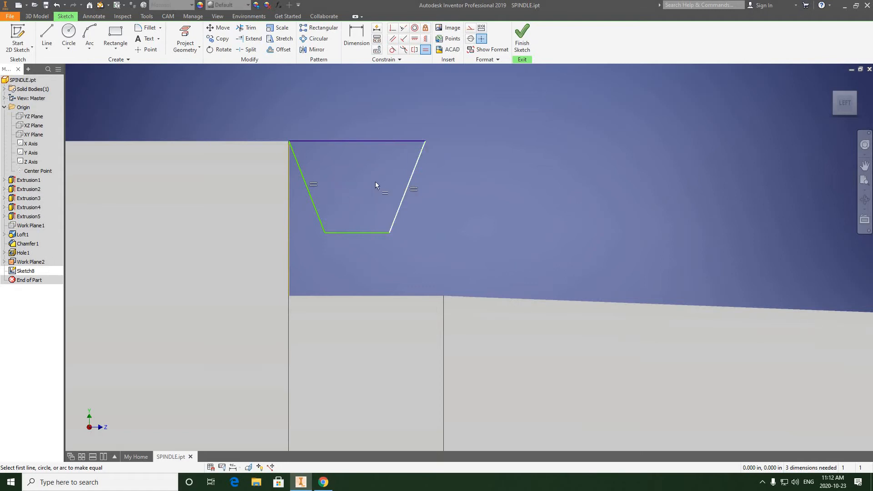
Dimension the angle between the trapezoid's two slanted sides and set it to 29 degrees.
click(358, 40)
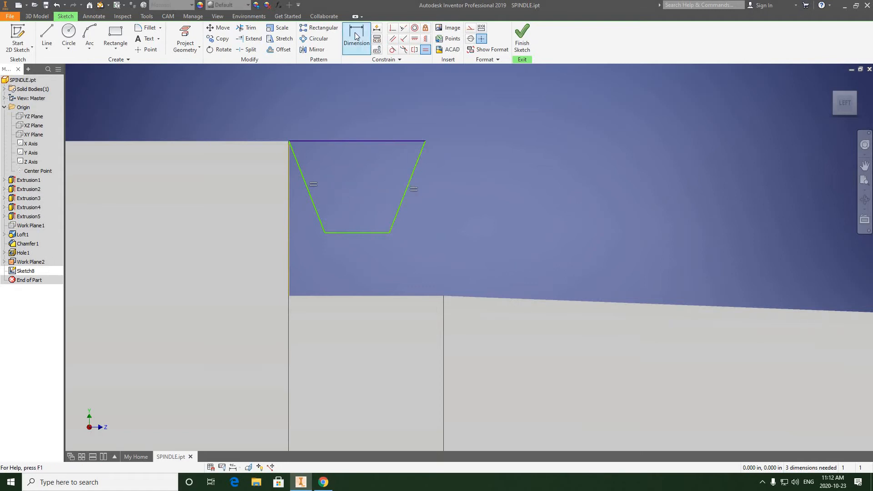
click(310, 180)
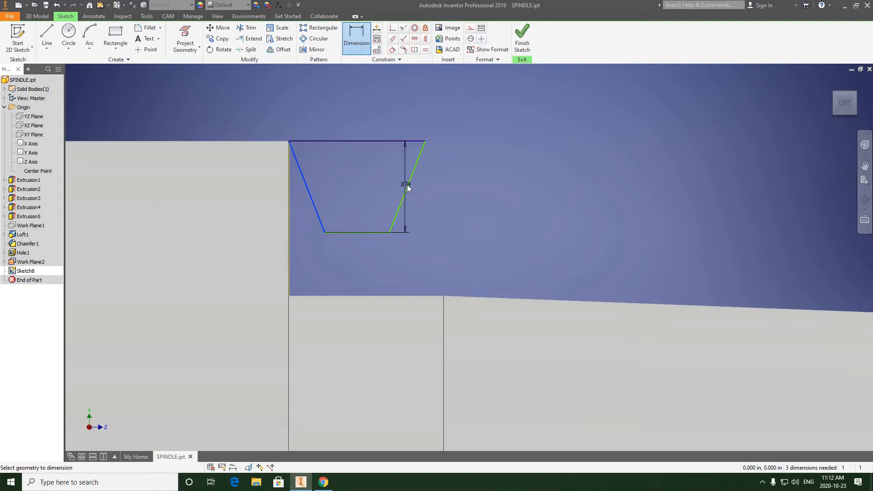
click(407, 185)
click(357, 103)
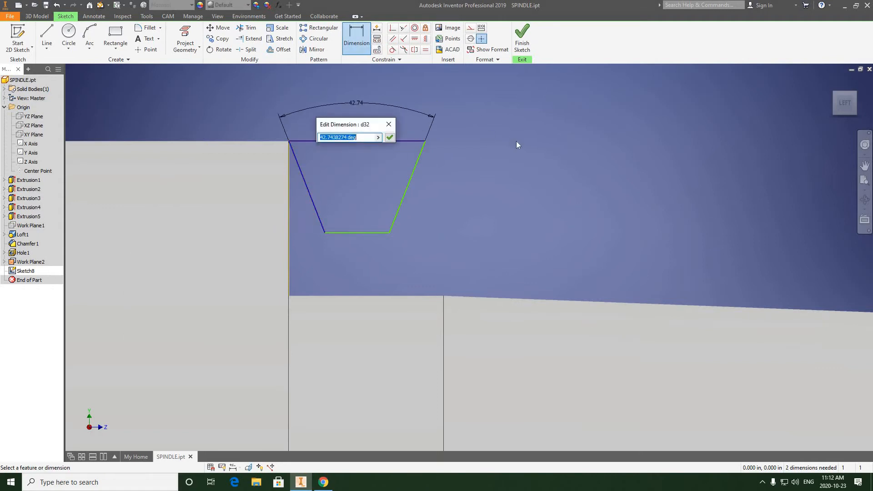
text(29)
click(389, 138)
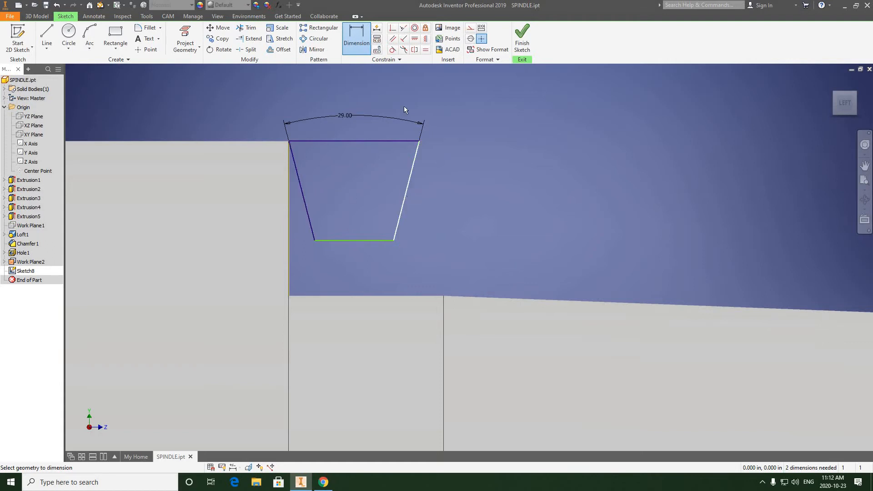
Draw a horizontal construction line across the trapezoid between the midpoints of its two slanted sides.
click(471, 30)
click(47, 37)
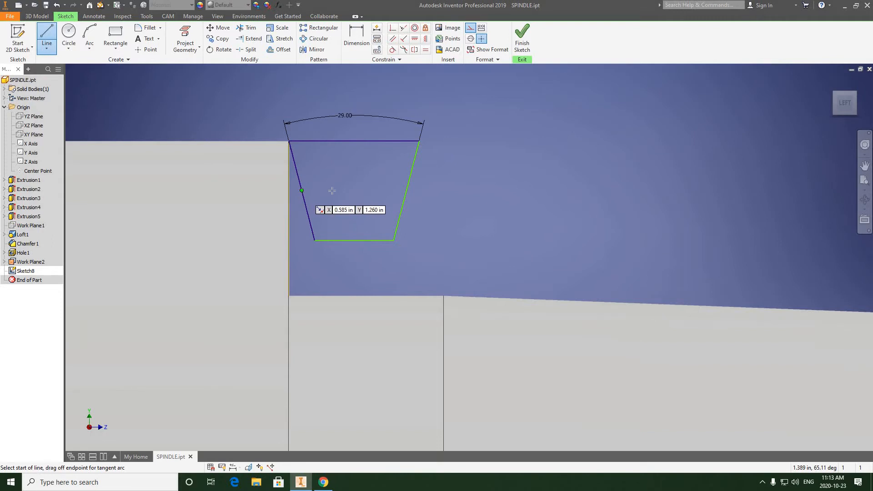
click(302, 191)
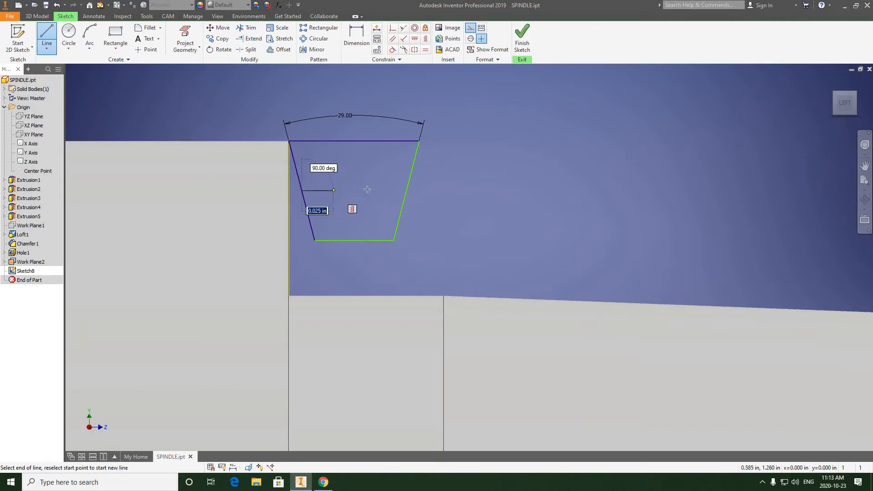
click(406, 190)
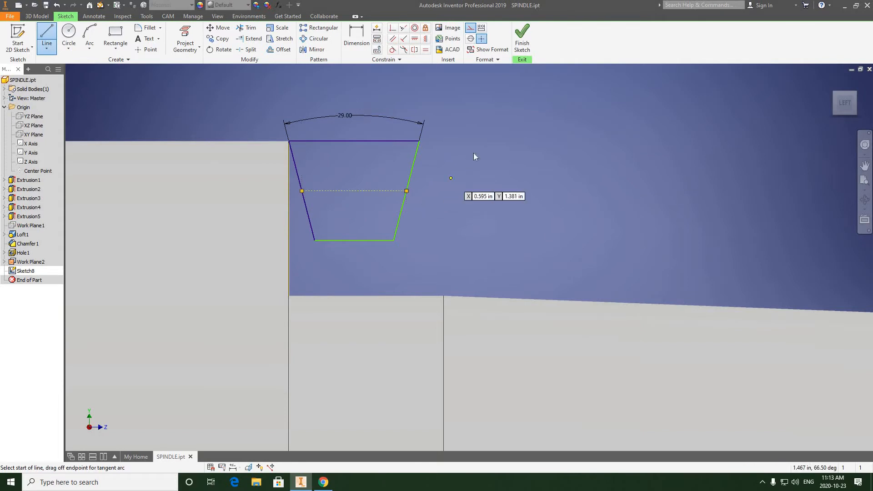
right_click(473, 153)
click(503, 154)
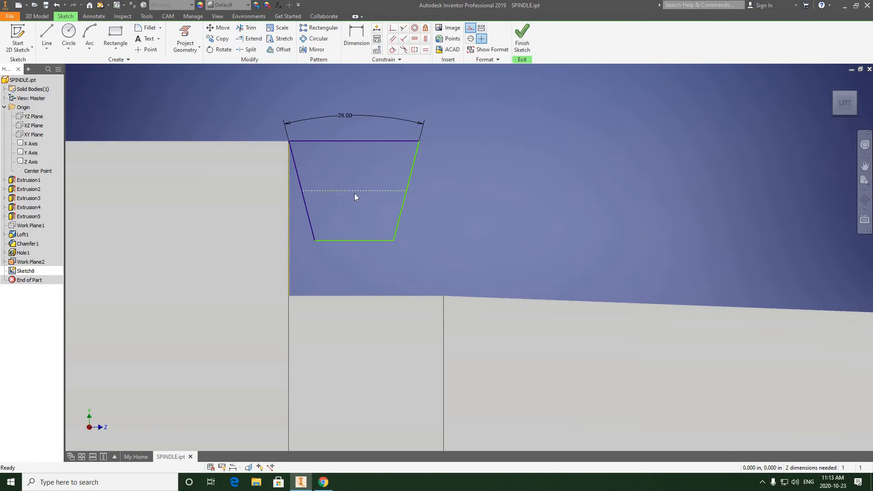
Check the pitch on the Acme thread diagram in the browser, return to Inventor and dimension the construction midline as (1/5)/2 in.
click(322, 483)
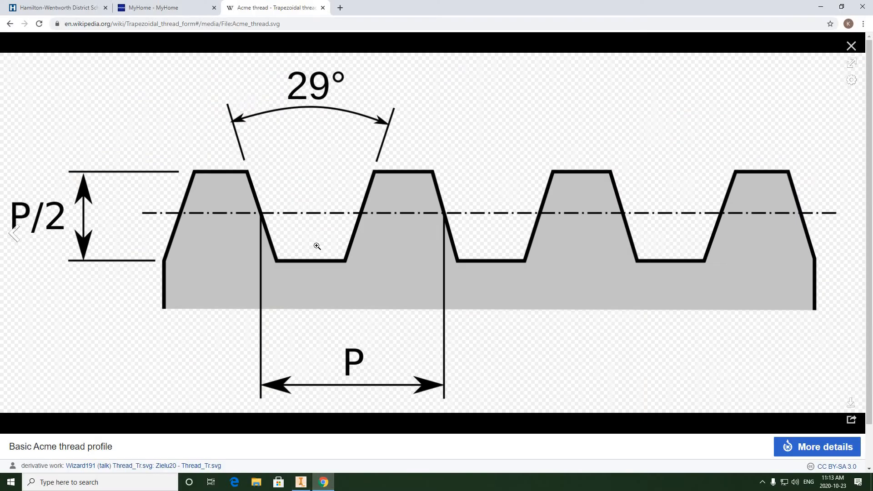
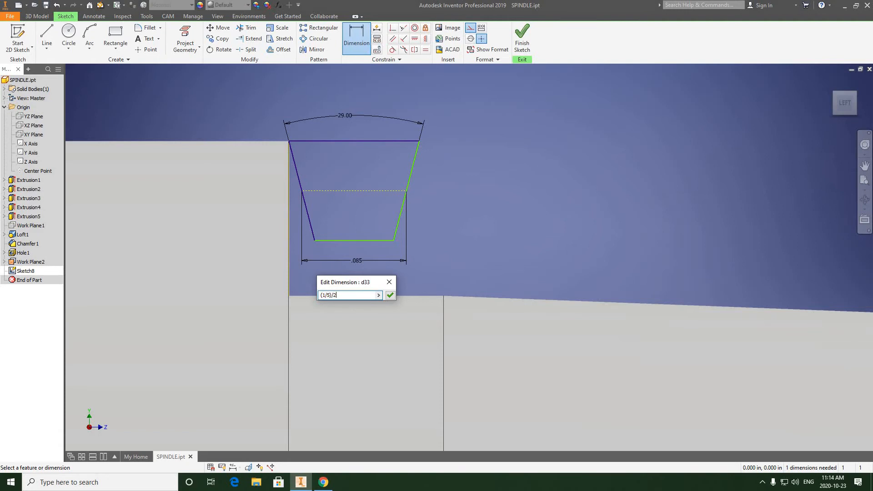
click(390, 295)
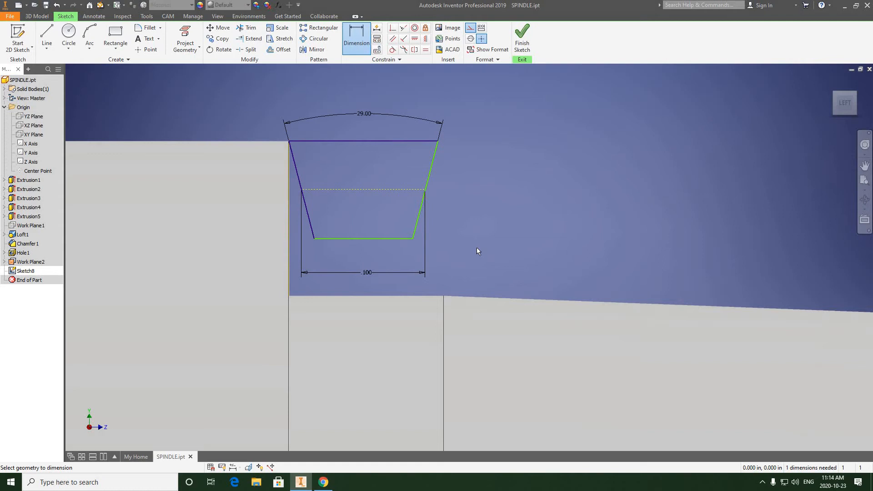
Dimension the trapezoid's depth between its two parallel edges as .100 in and finish the sketch.
click(371, 141)
click(370, 239)
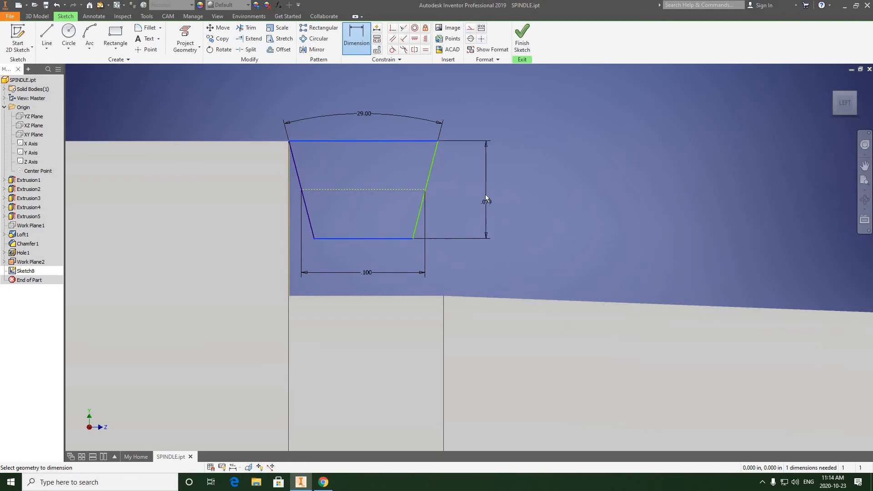
click(485, 194)
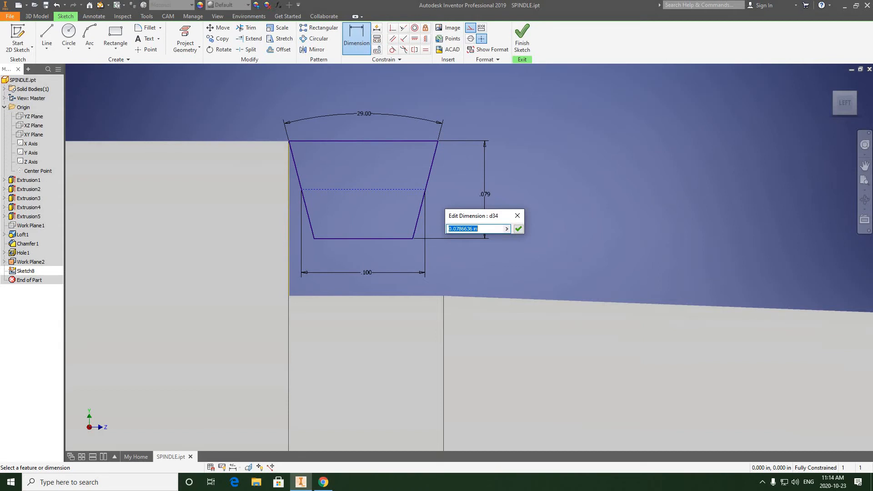
text(.100)
click(518, 229)
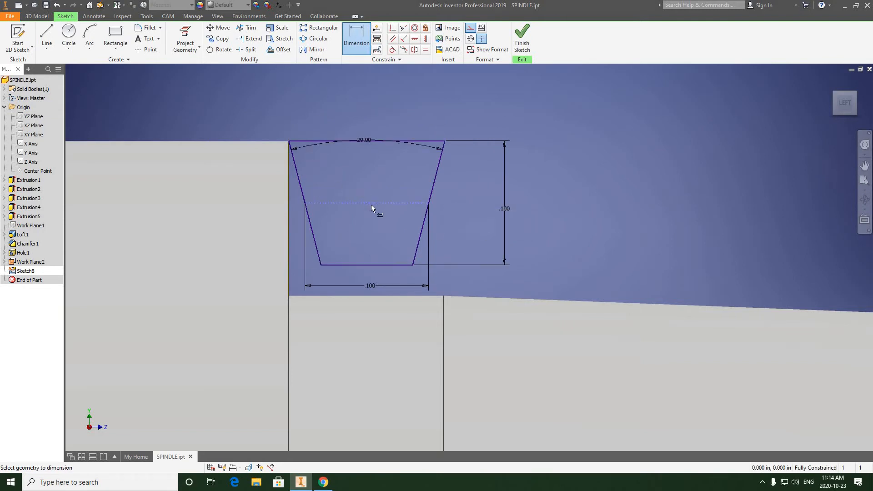
scroll(355, 202, up, 5)
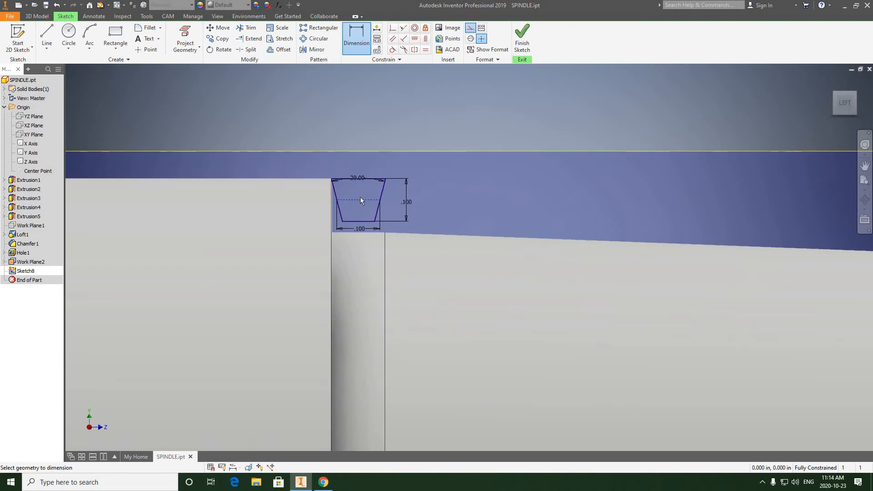
scroll(359, 191, up, 5)
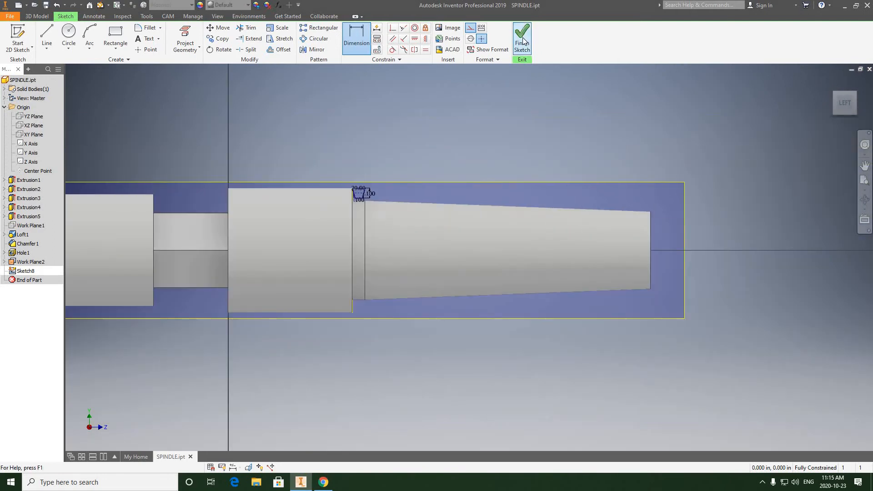
click(516, 43)
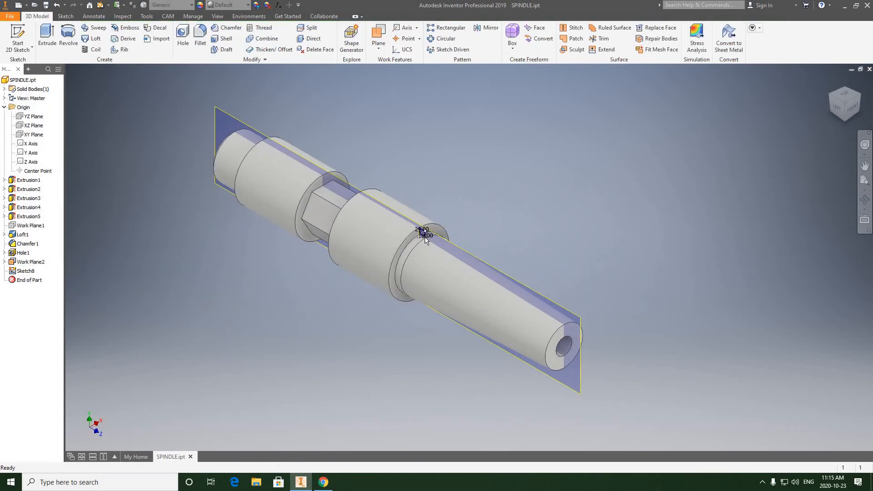
Examine how the trapezoid thread profile sits against the large cylinder's shoulder beside the taper.
scroll(418, 227, down, 5)
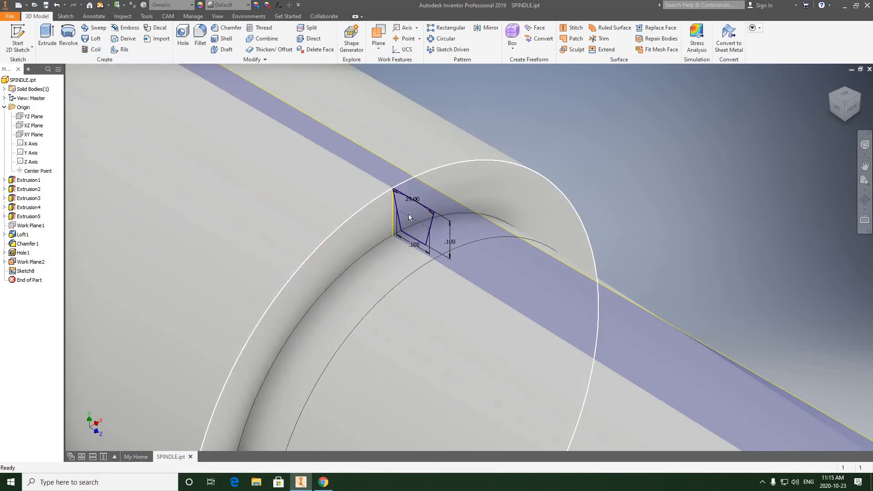
scroll(410, 205, down, 2)
scroll(410, 205, down, 2)
scroll(410, 209, up, 2)
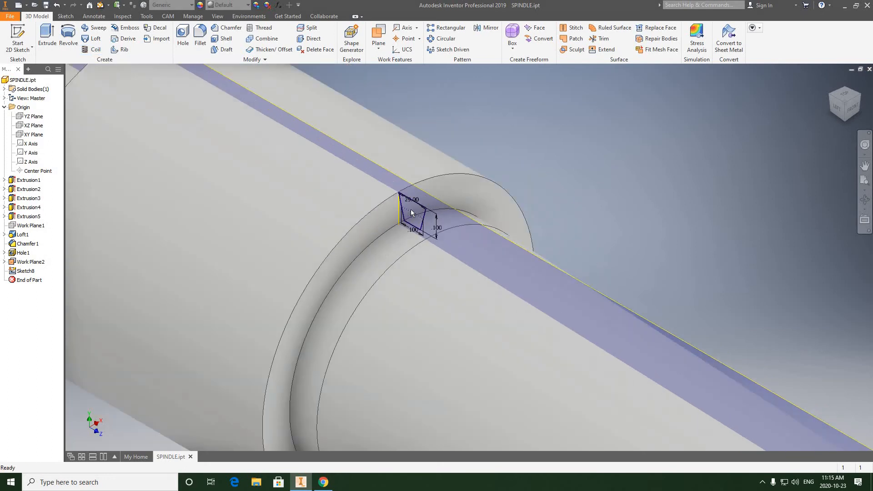
scroll(412, 212, down, 1)
scroll(410, 212, up, 2)
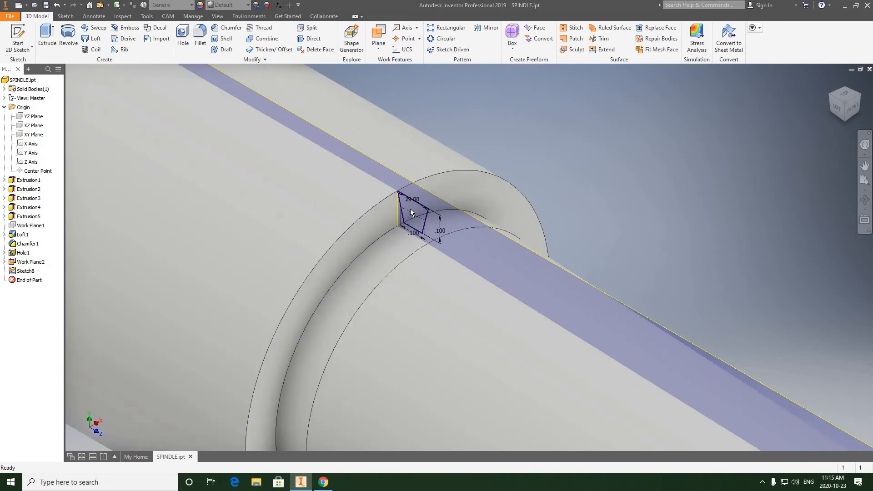
scroll(402, 208, down, 4)
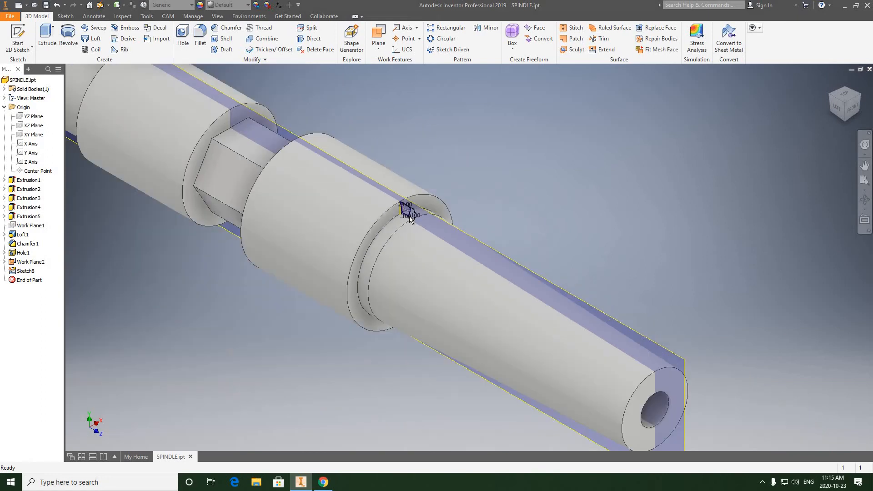
scroll(410, 214, up, 2)
scroll(410, 215, down, 2)
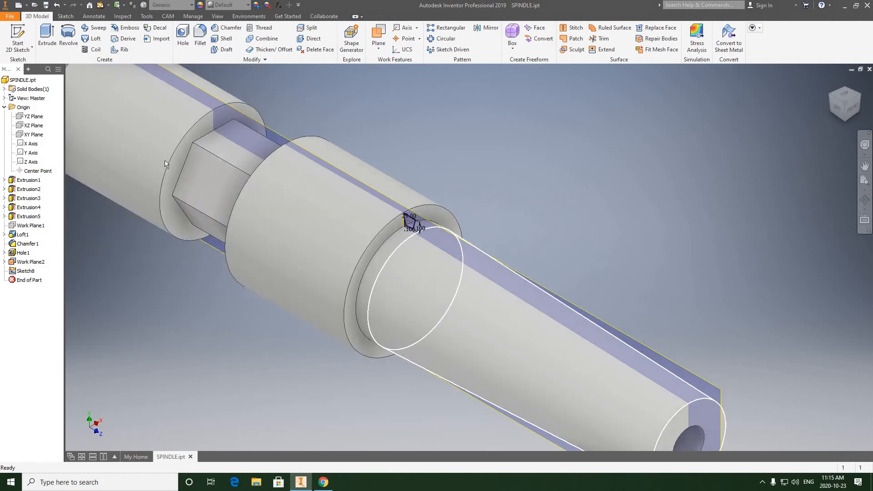
scroll(412, 272, up, 5)
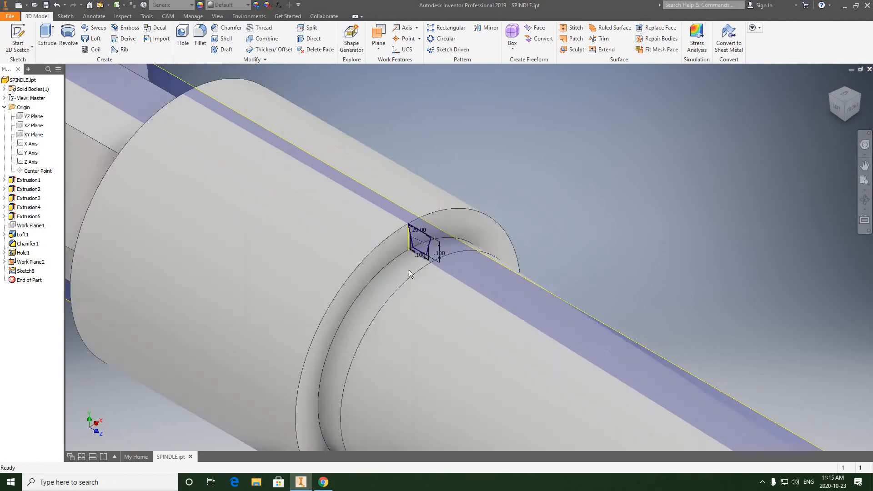
click(93, 49)
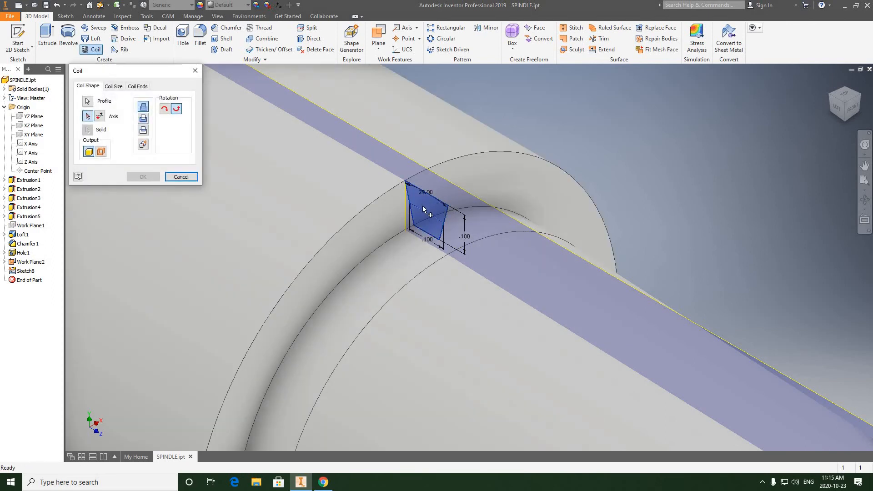
scroll(425, 207, down, 6)
scroll(424, 207, up, 5)
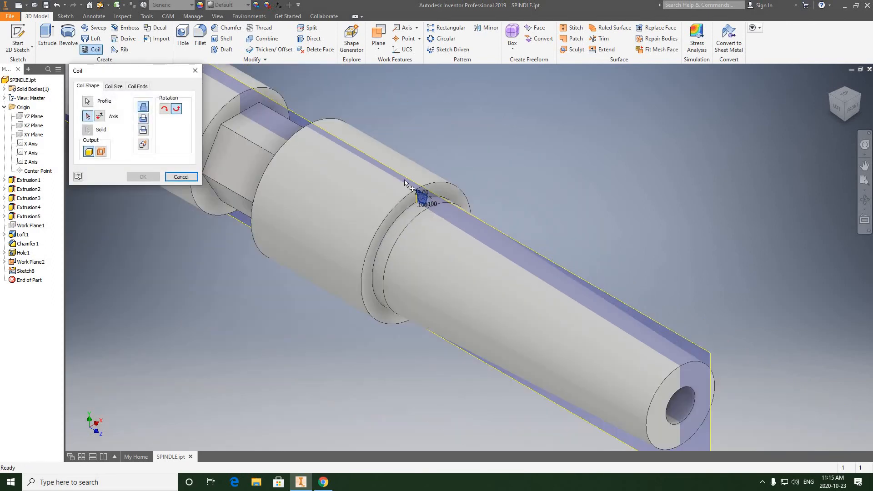
scroll(425, 200, down, 4)
click(181, 176)
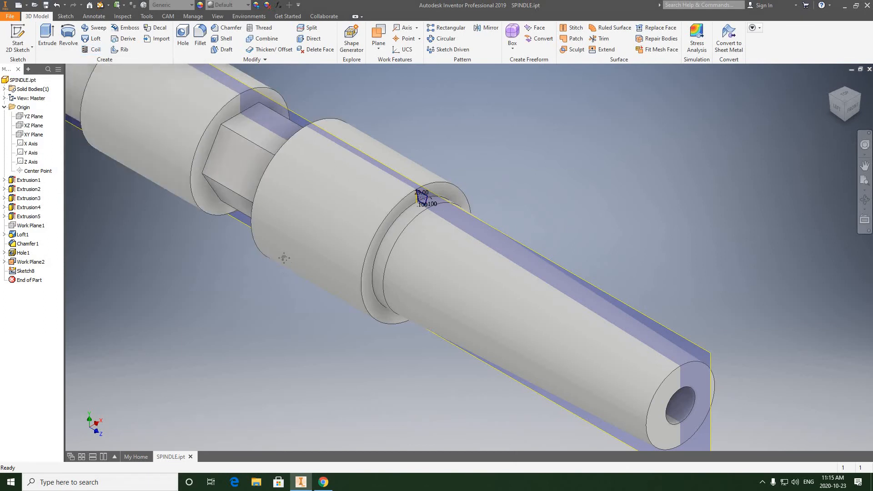
middle_drag(383, 254, 370, 223)
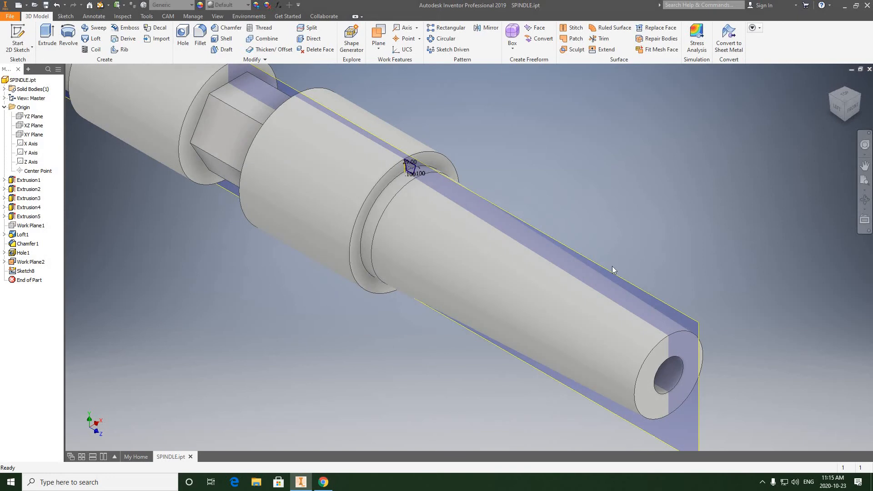
scroll(412, 244, up, 5)
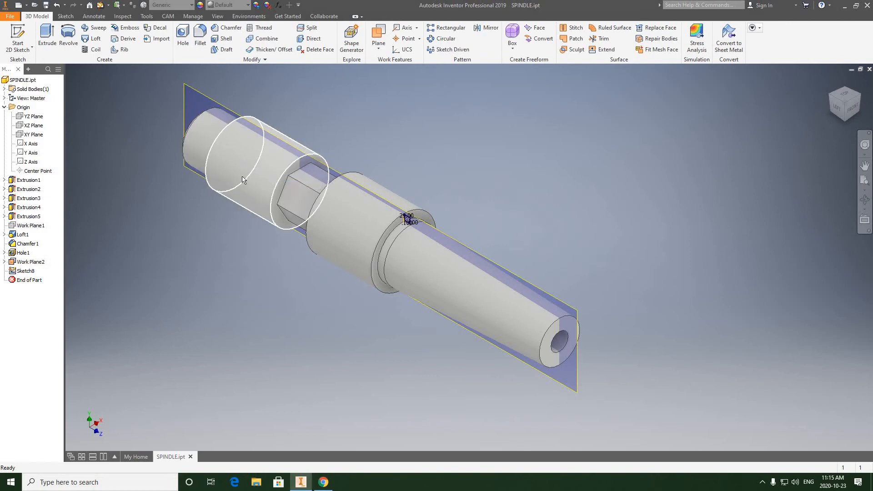
mouse_move(256, 191)
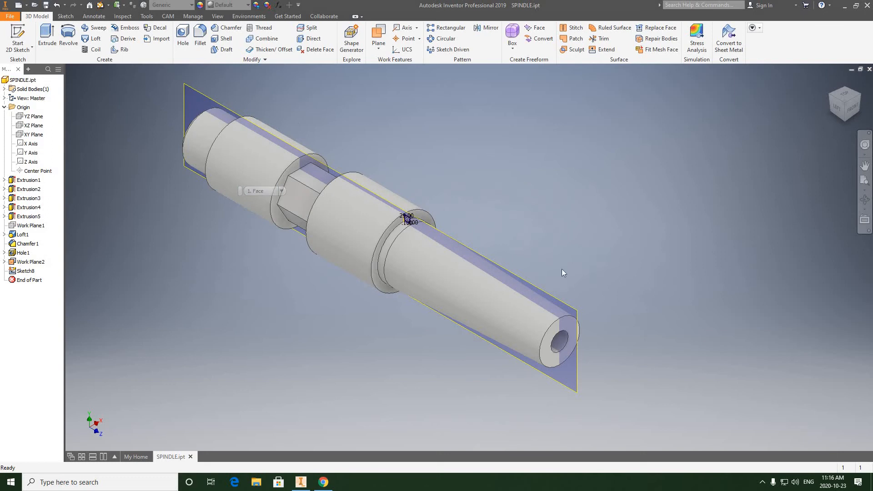
click(547, 294)
right_click(547, 295)
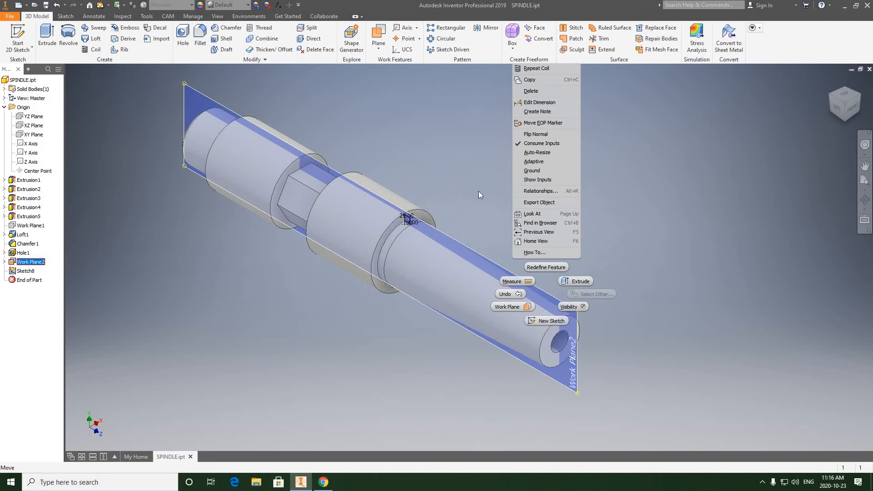
click(471, 182)
click(452, 171)
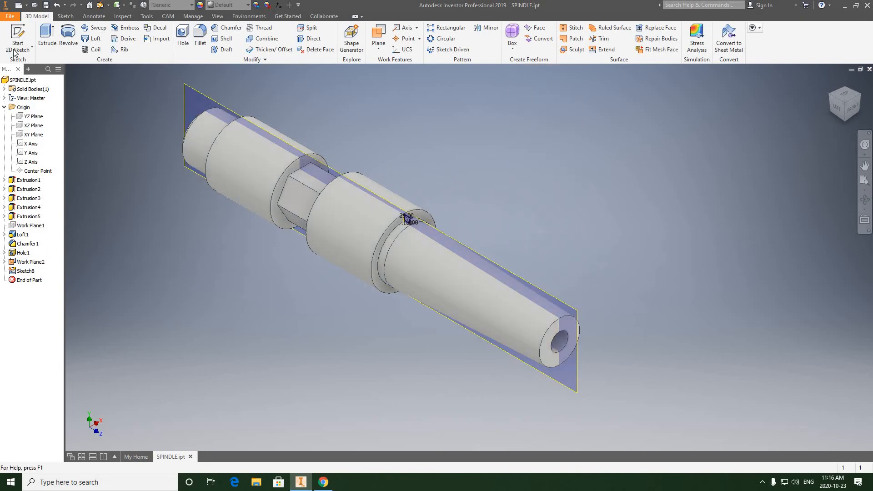
Start another 2D sketch on the lengthwise work plane and show the spindle in an isometric view.
click(14, 52)
click(24, 67)
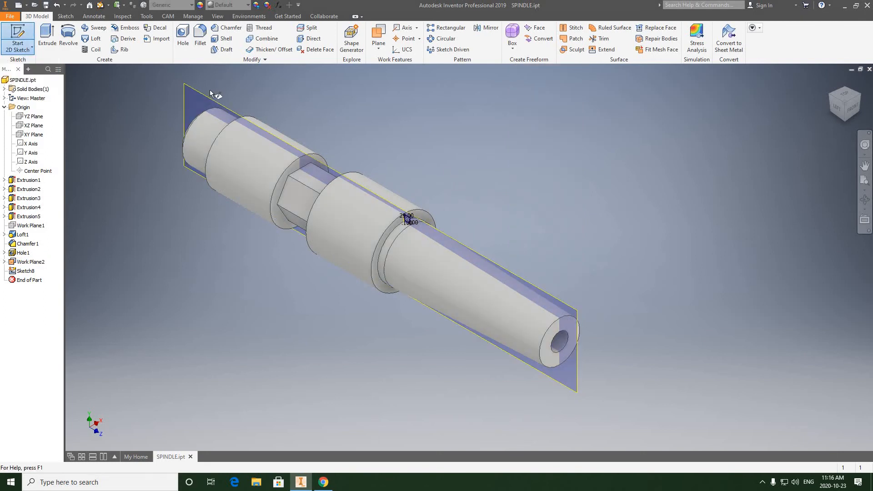
click(211, 94)
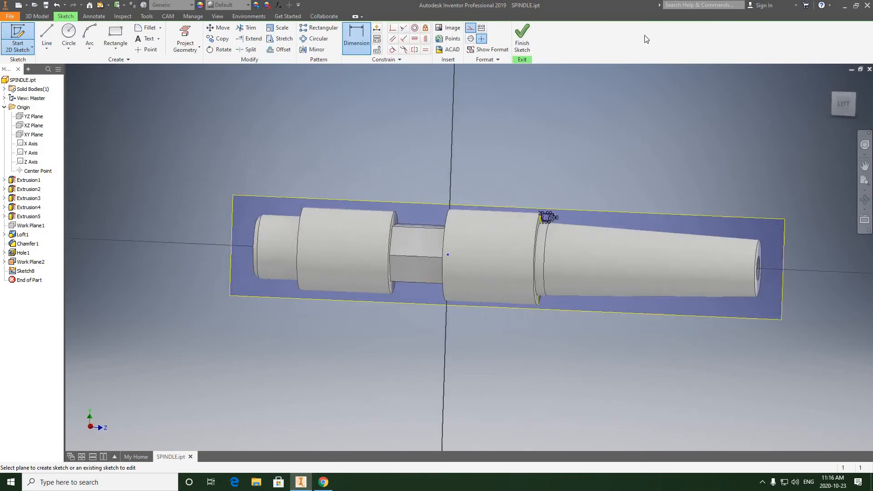
click(854, 95)
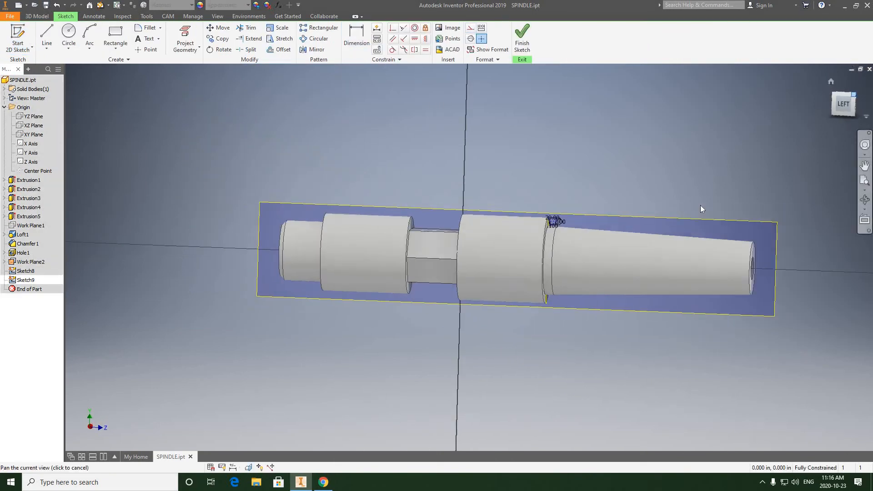
scroll(555, 262, up, 3)
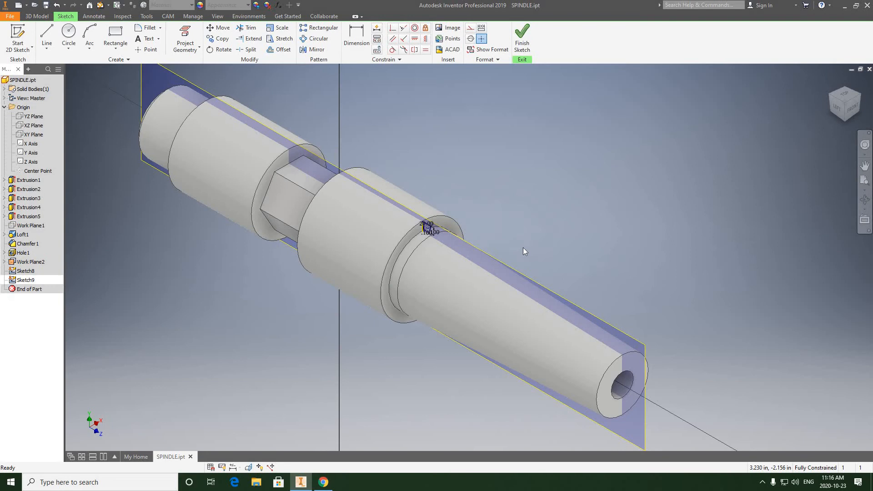
Slice the spindle graphics at the sketch plane and look squarely at the lengthwise section.
right_click(575, 308)
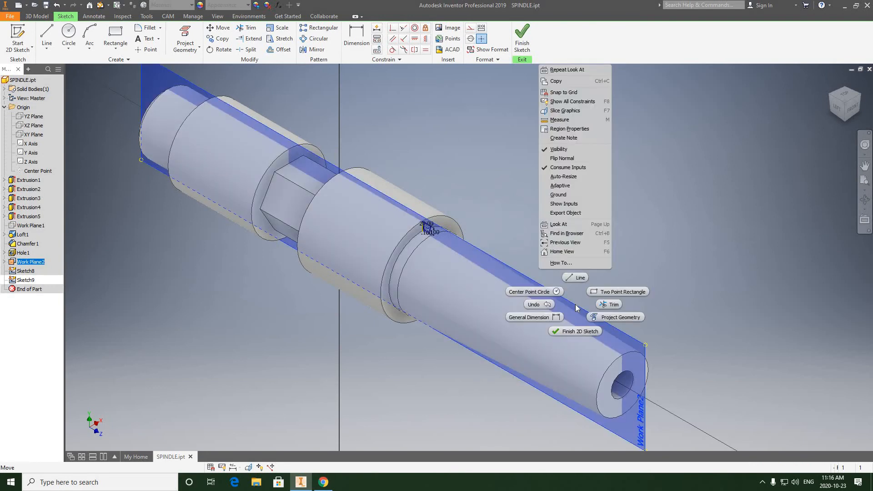
click(563, 111)
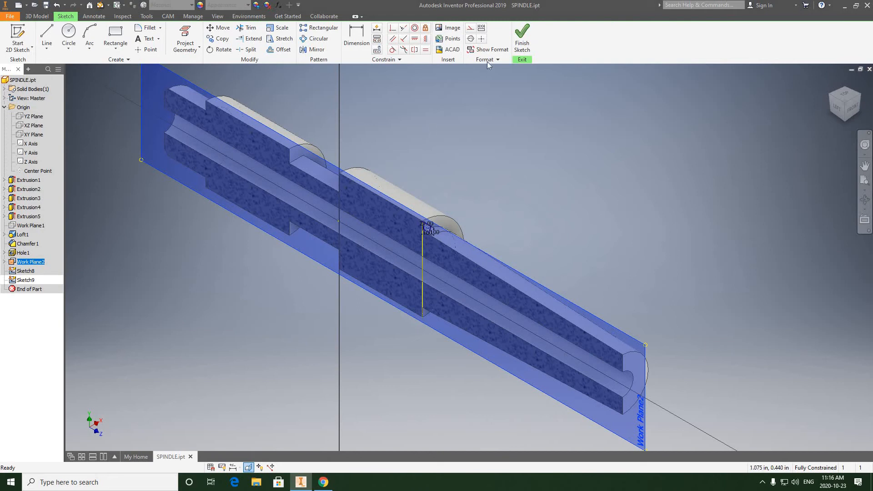
click(837, 109)
scroll(520, 254, up, 3)
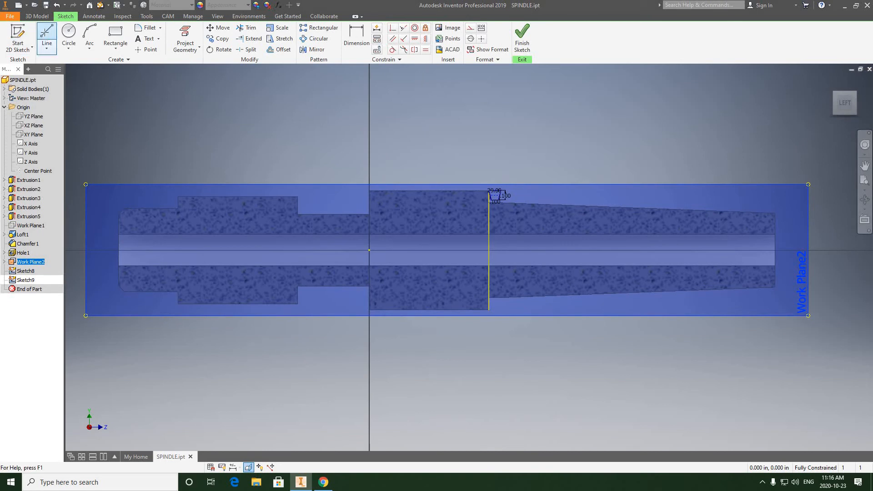
Draw a centerline through the spindle's bore from one end face to the other, 6.875 in long, and finish the sketch.
click(45, 37)
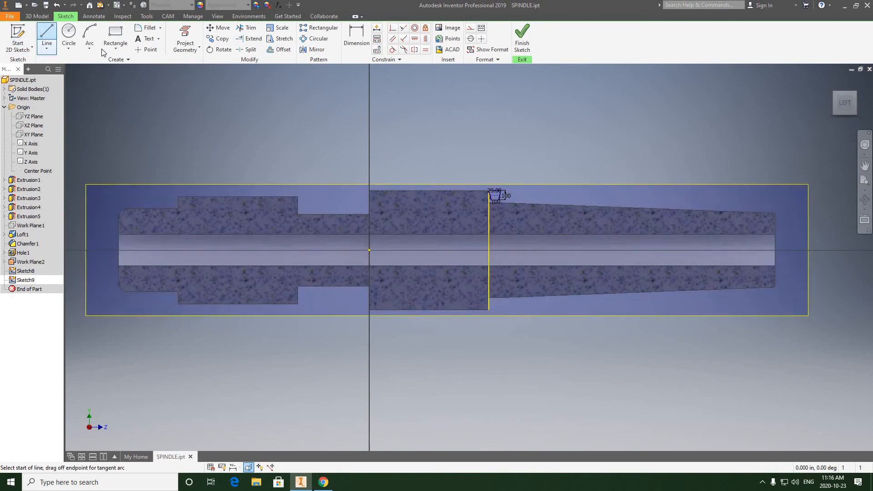
click(471, 39)
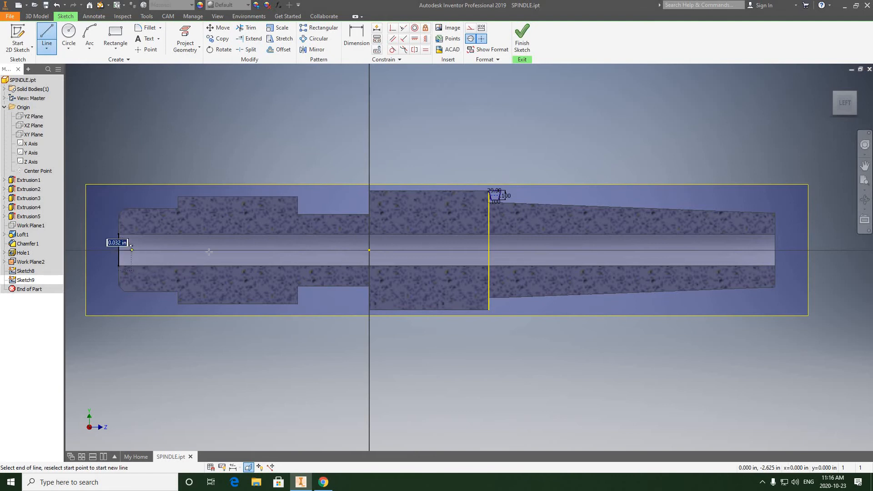
click(118, 250)
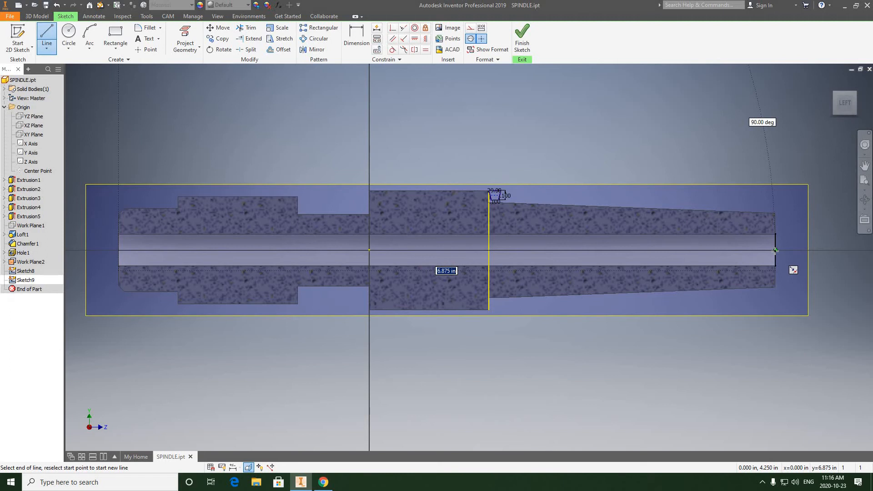
double_click(793, 198)
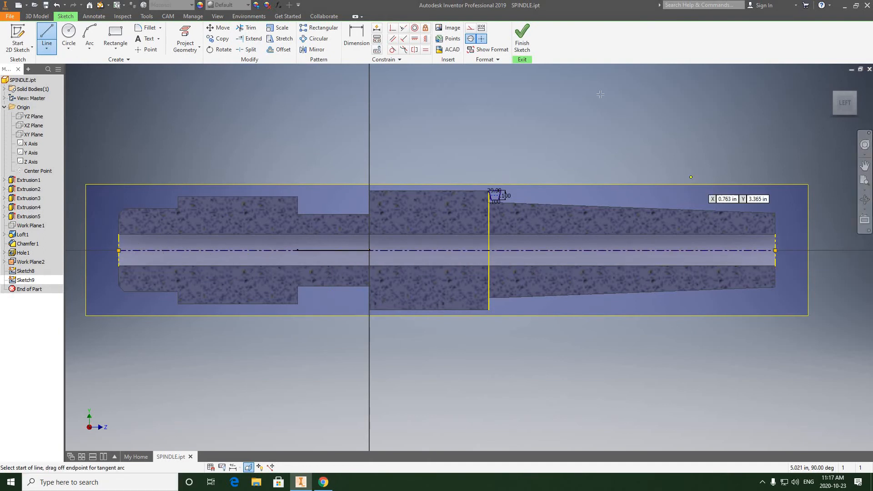
click(521, 38)
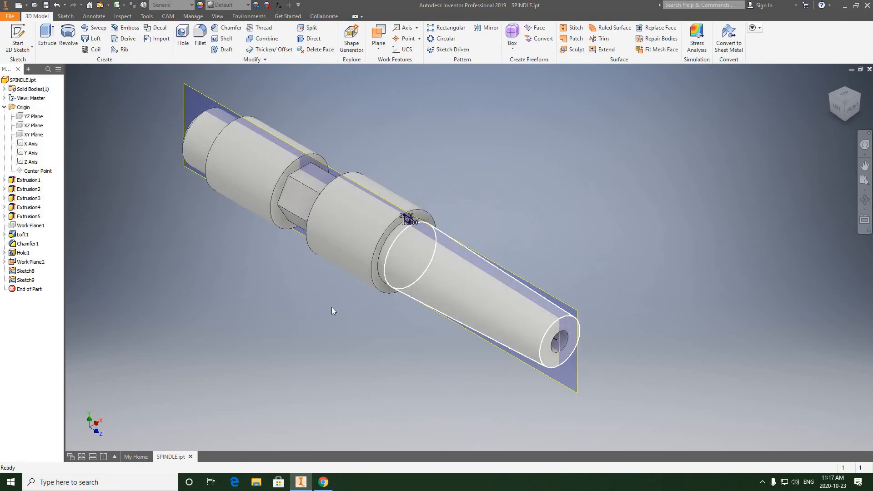
Start a Coil feature with the trapezoid thread sketch at the large cylinder's shoulder as its profile.
middle_drag(342, 312, 351, 319)
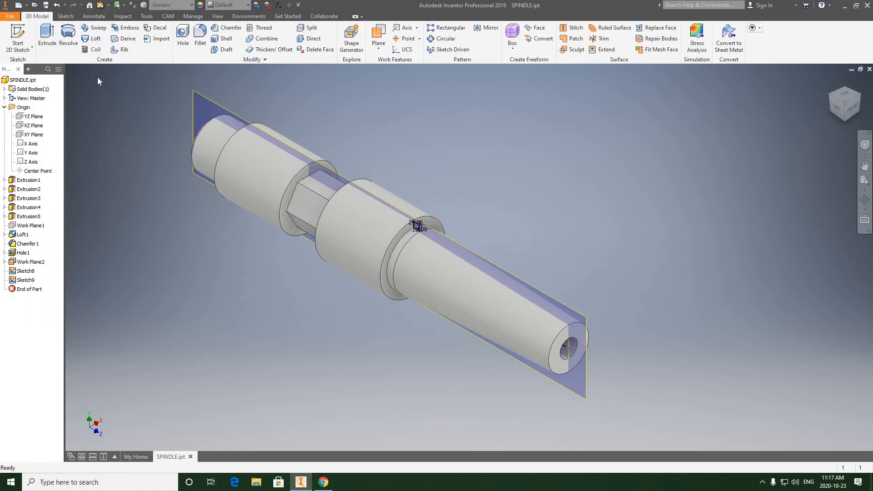
click(92, 50)
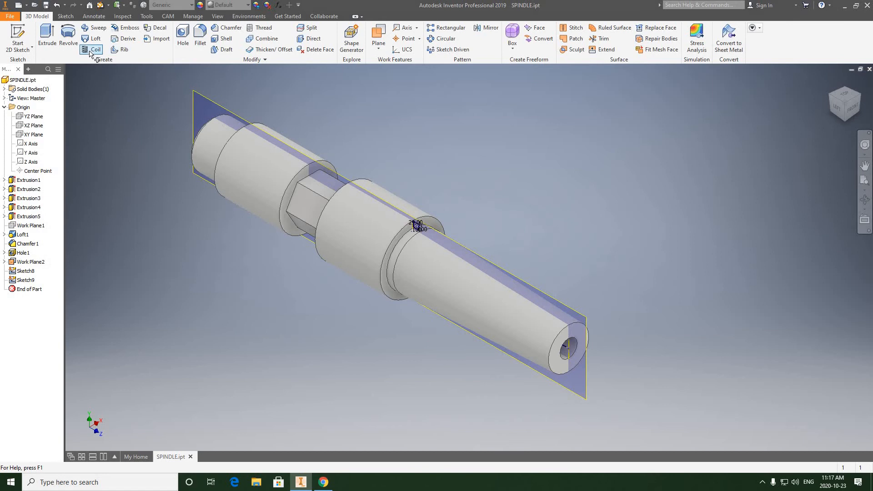
scroll(418, 230, down, 5)
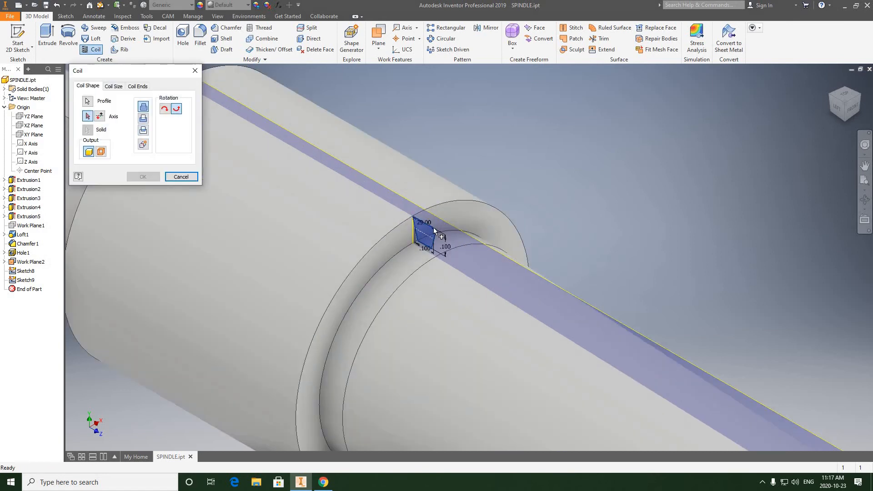
click(88, 101)
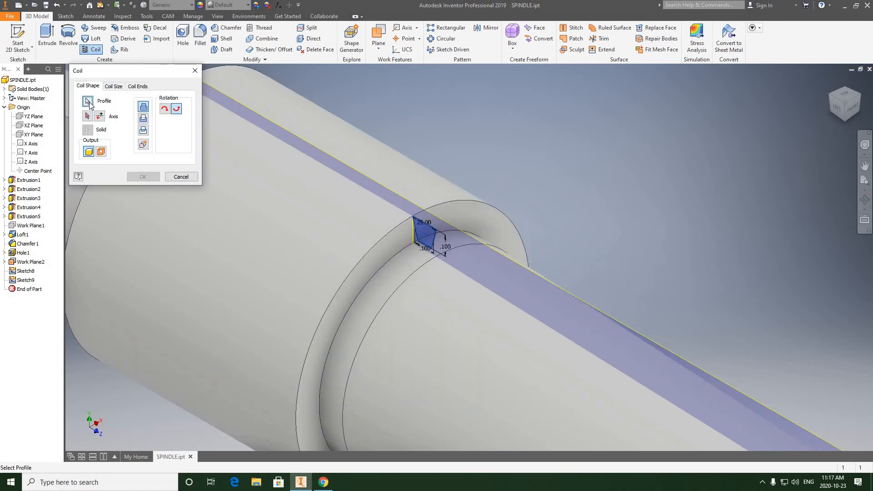
click(426, 237)
scroll(441, 230, up, 5)
middle_drag(430, 206, 443, 214)
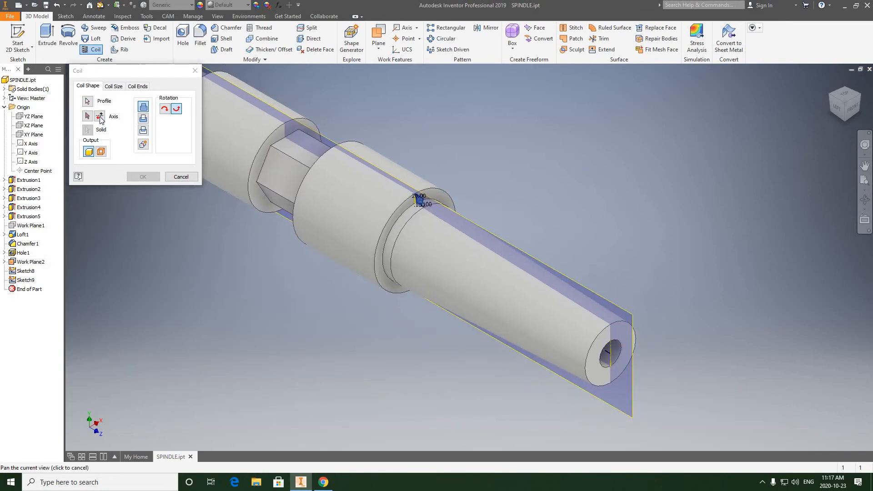
Use the sketched centerline through the spindle as the coil axis, with the coil advancing from the shoulder toward the hexagon.
click(101, 117)
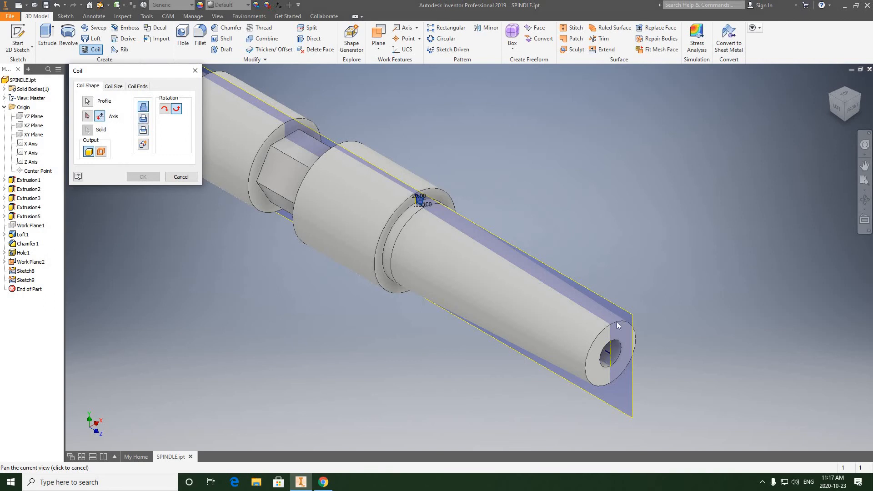
click(605, 353)
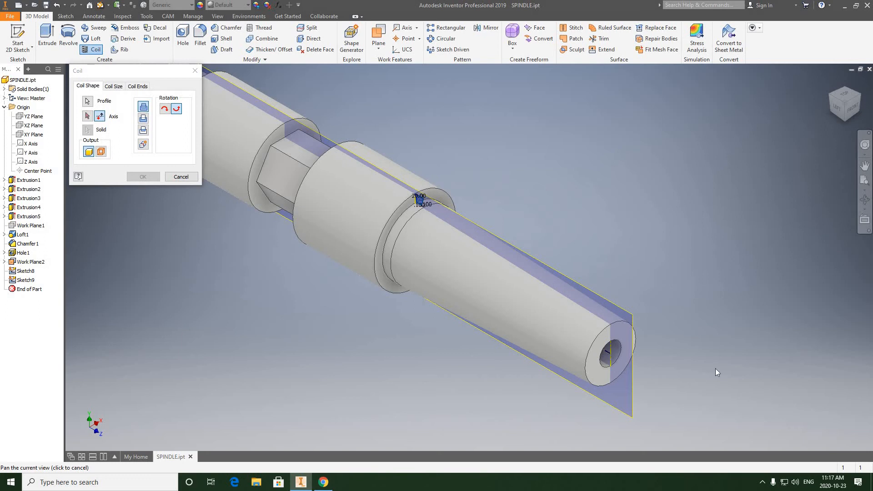
scroll(714, 366, up, 5)
scroll(303, 179, down, 5)
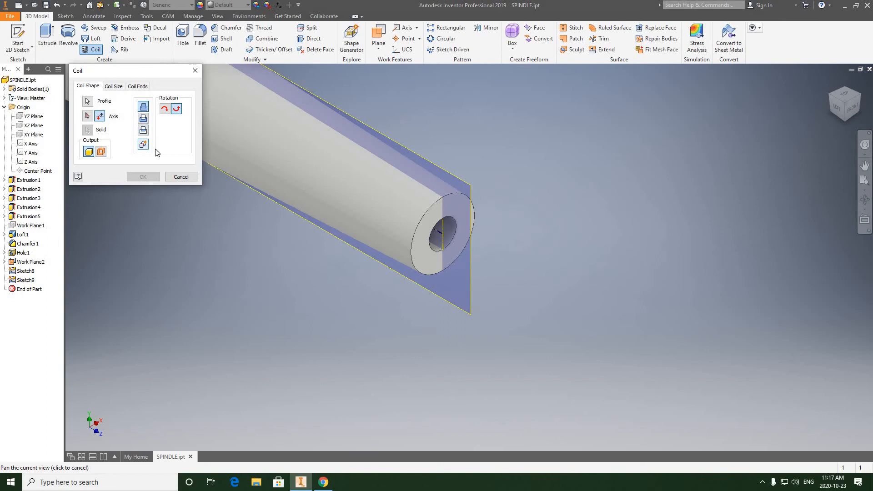
click(90, 115)
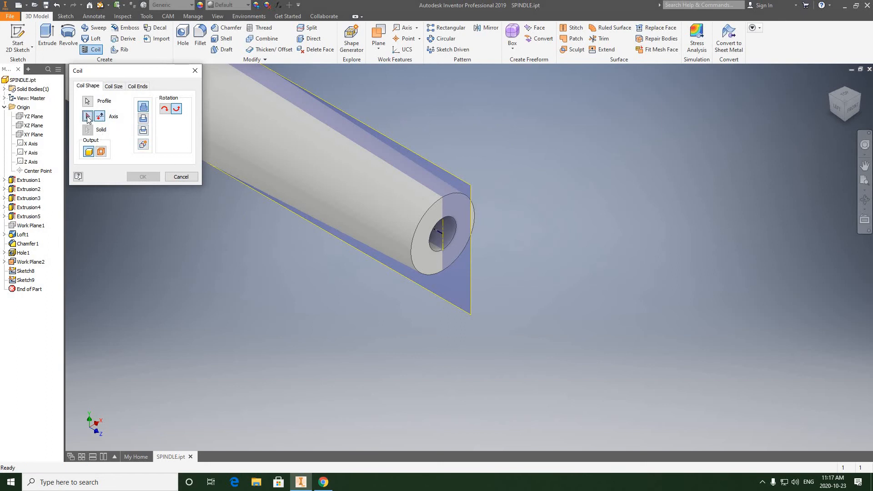
click(87, 118)
click(333, 190)
middle_drag(210, 118, 451, 250)
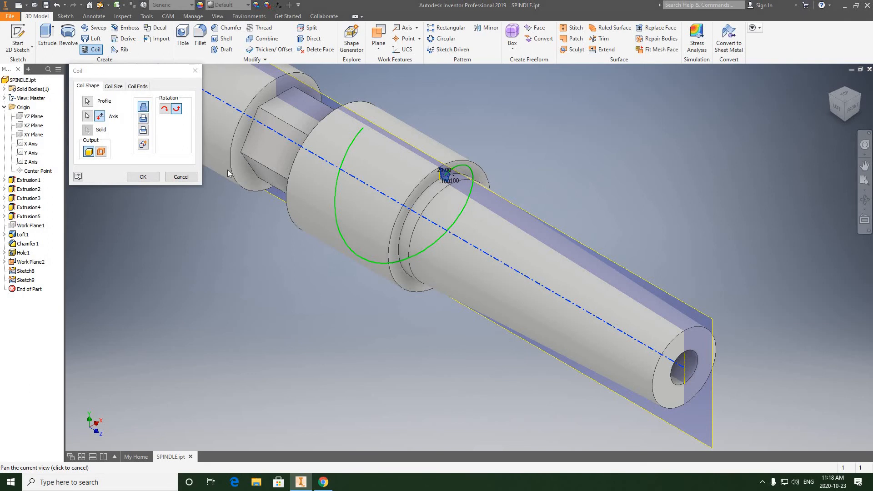
Define the coil size by Pitch and Height with a pitch of 1/5, and check the preview's extent along the cylinder.
click(113, 87)
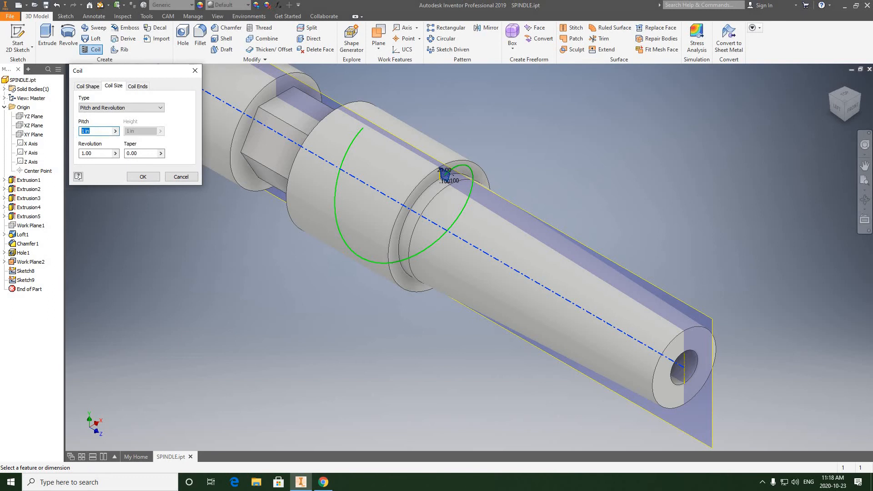
text(1/5)
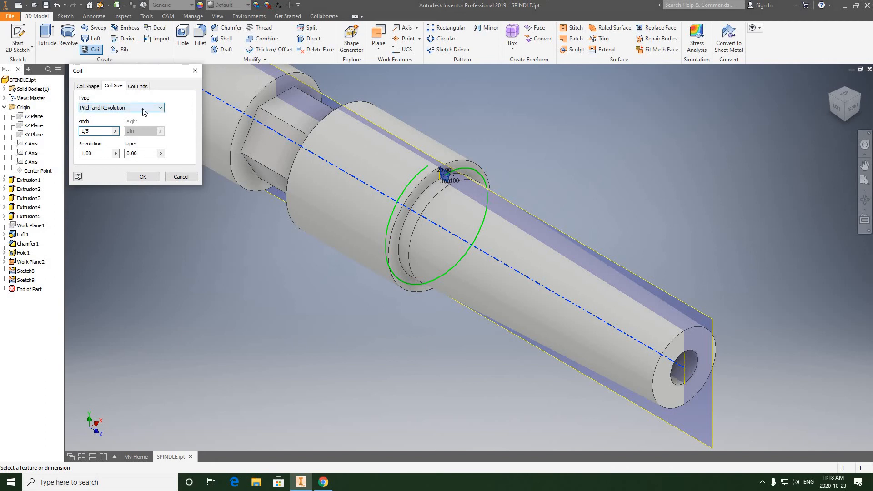
click(161, 109)
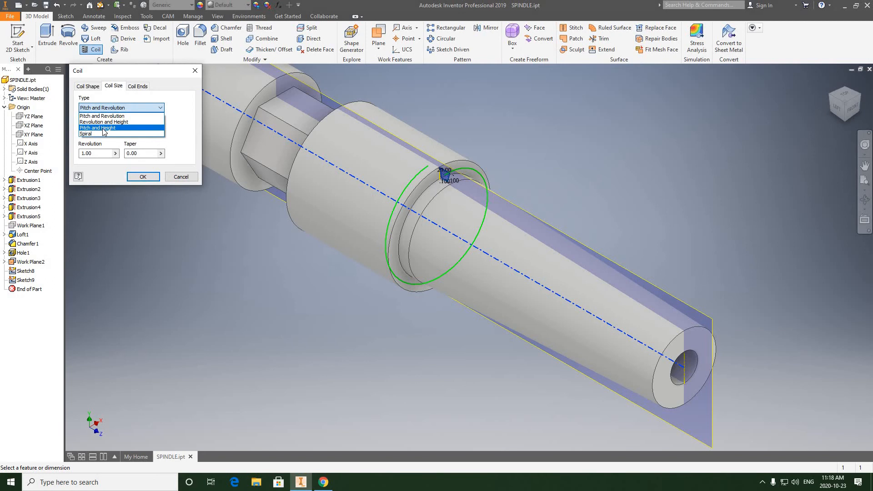
click(101, 129)
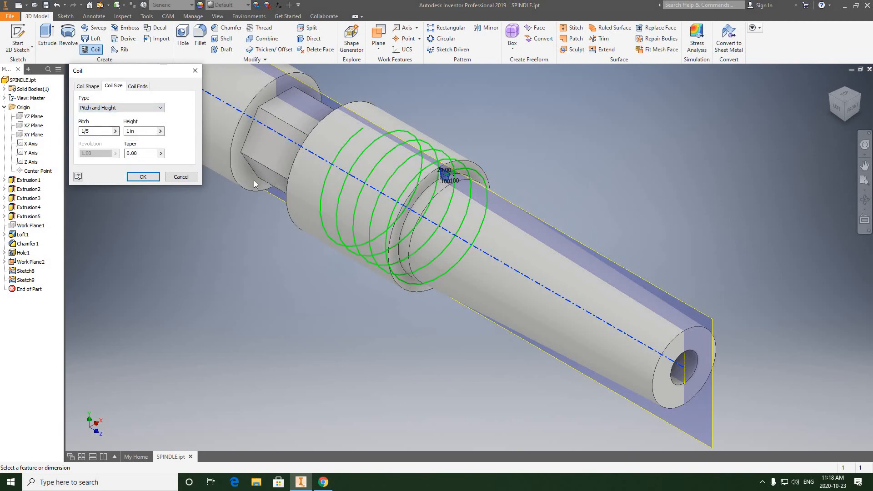
middle_drag(166, 144, 197, 163)
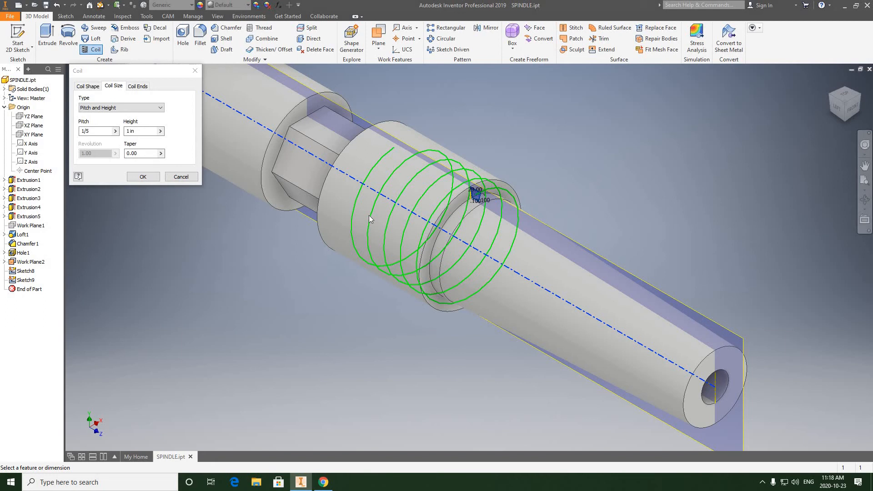
click(837, 107)
scroll(460, 253, down, 5)
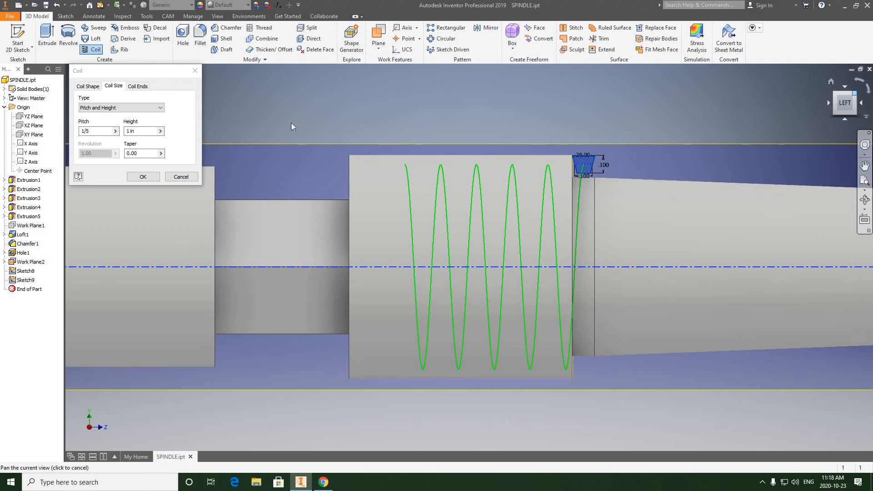
key(F6)
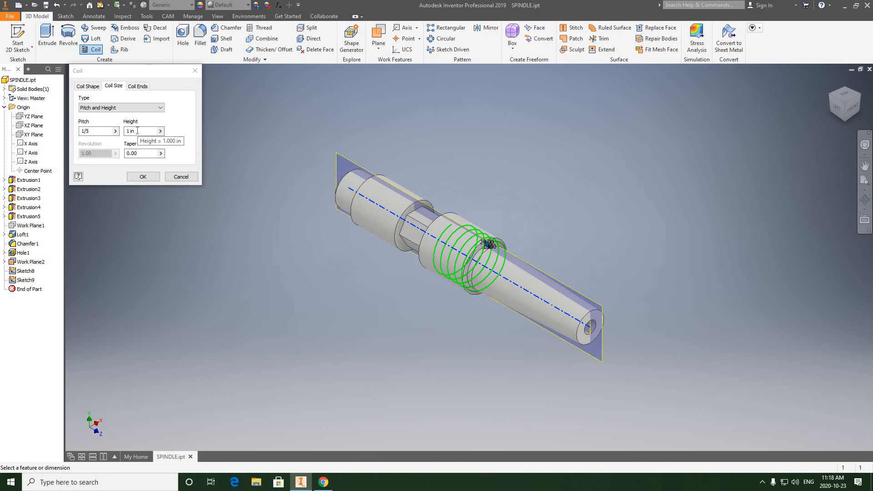
Switch to Chrome, go back to the Table Lamp course page and open TABLE LAMP MACHINE SHOP DRAWING SKETCHES.
click(323, 482)
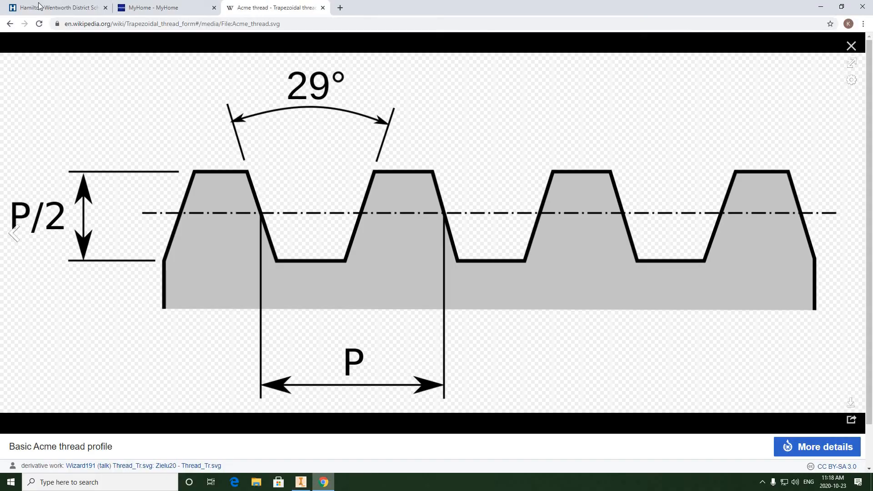
click(10, 24)
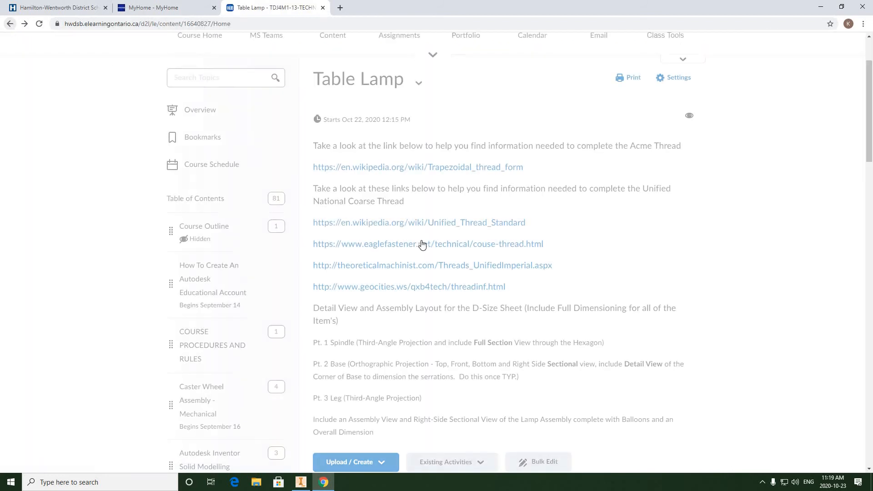
scroll(397, 364, down, 2)
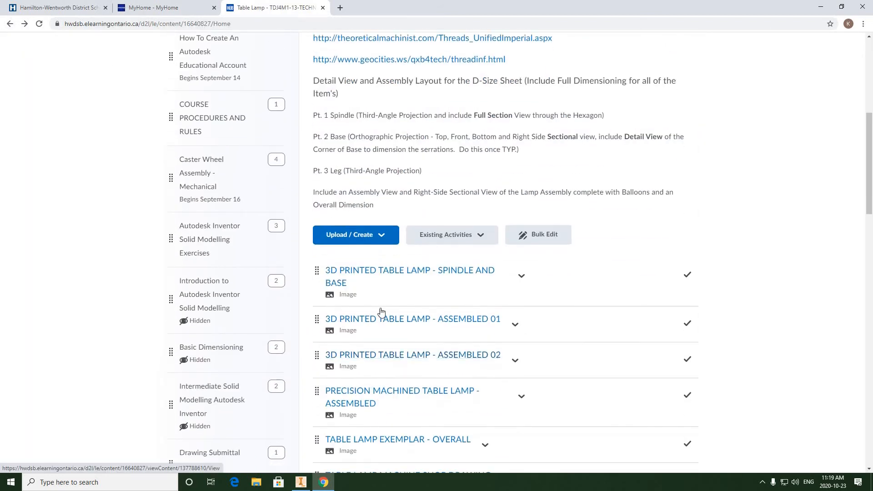
scroll(403, 366, down, 2)
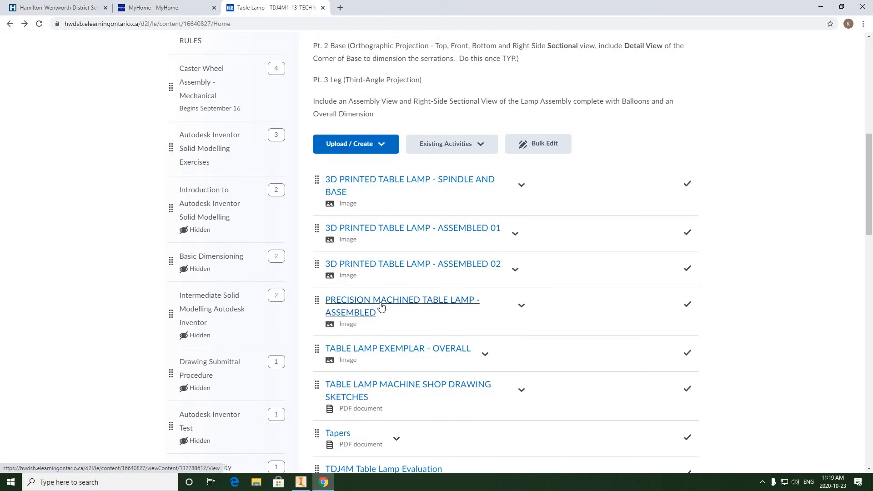
click(393, 388)
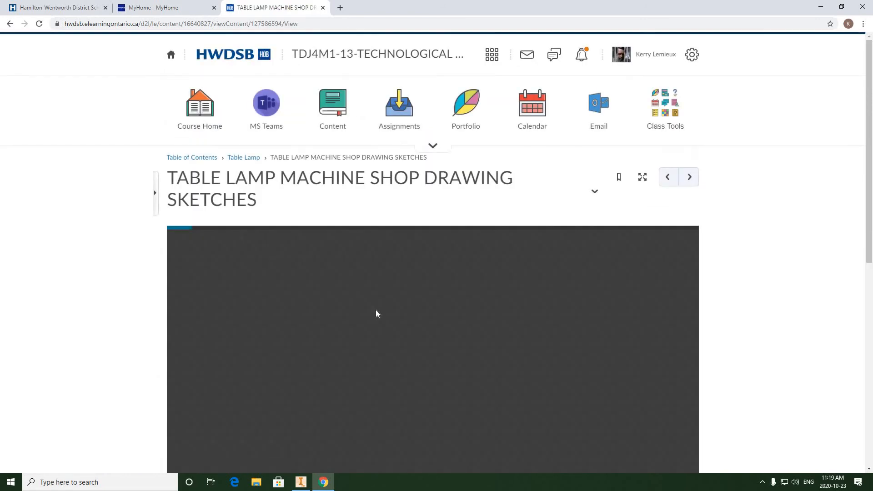
Rotate the shop drawing clockwise and check the length of the spindle's Acme thread section.
scroll(669, 314, down, 3)
scroll(713, 410, down, 4)
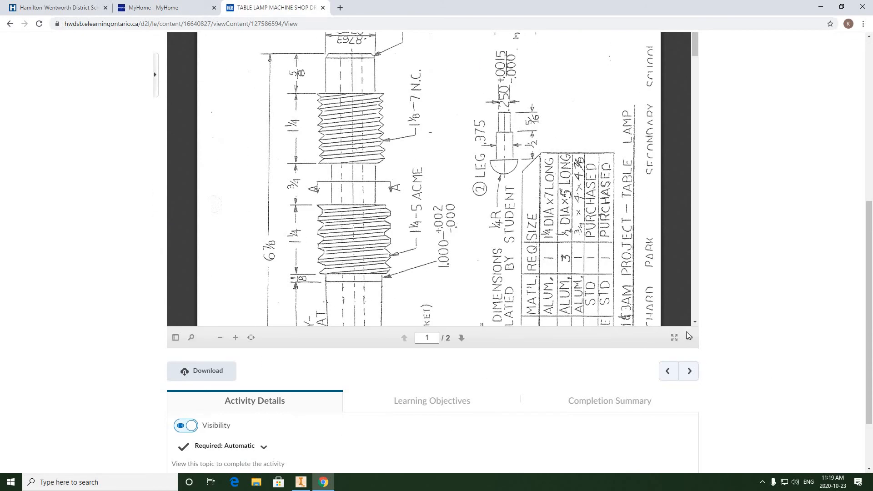
click(690, 337)
click(647, 291)
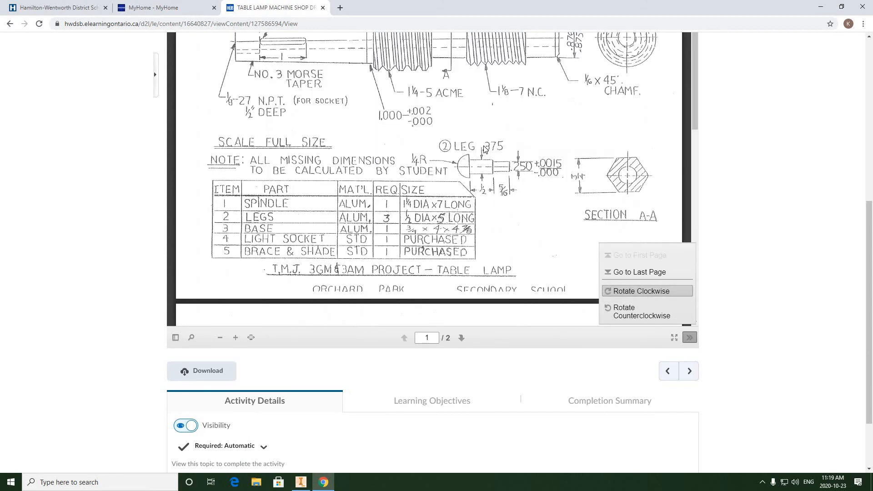
scroll(410, 132, up, 3)
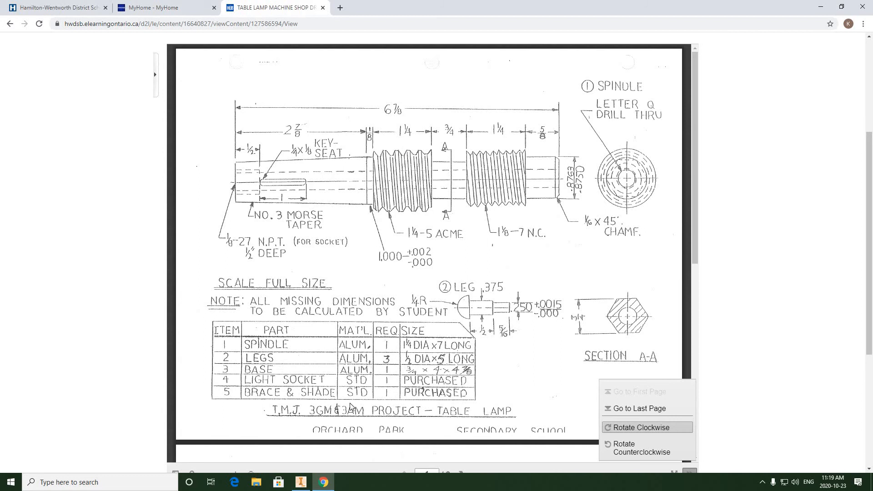
Switch back to Inventor, set the coil height to 1 1/4 in and check how far the preview reaches along the cylinder.
click(300, 483)
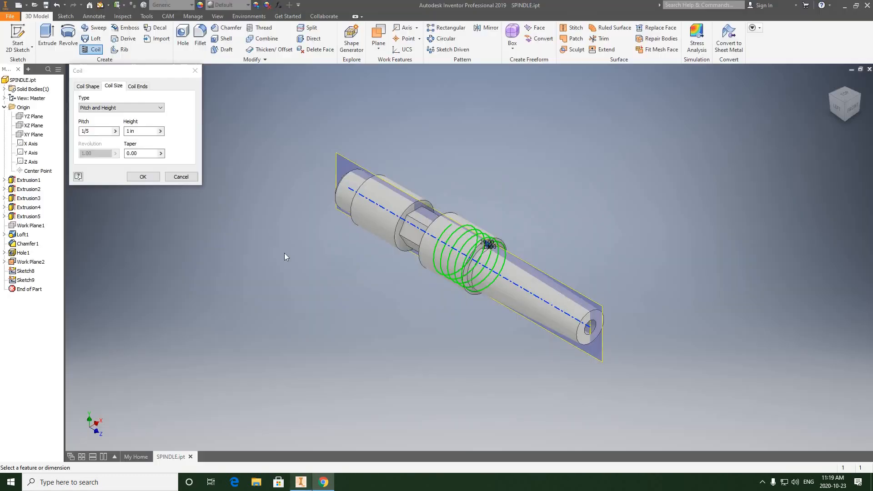
click(130, 131)
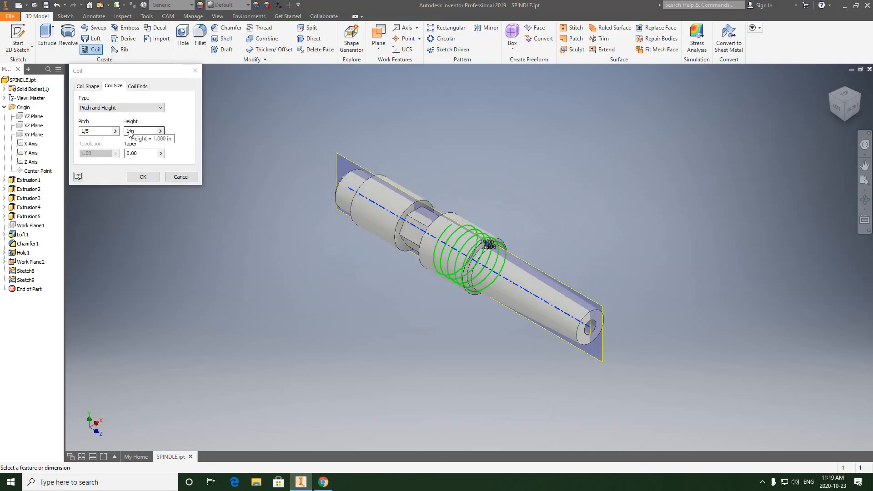
click(130, 131)
text(1/4)
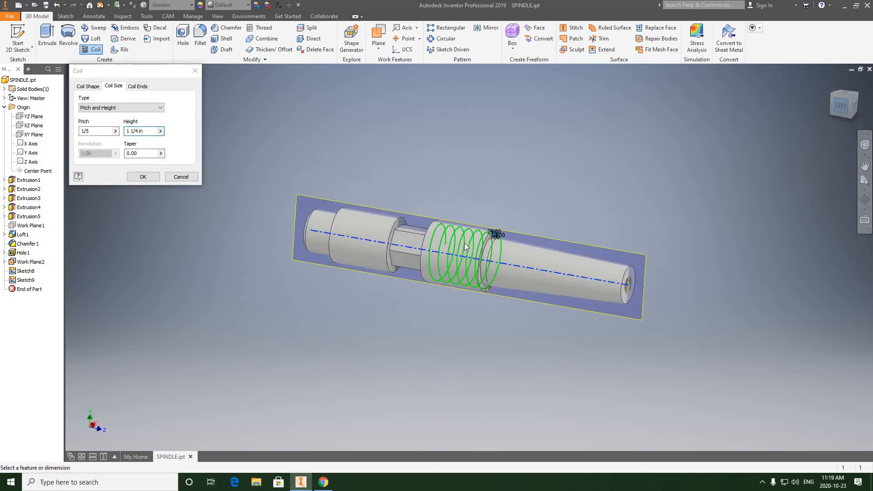
scroll(463, 247, down, 5)
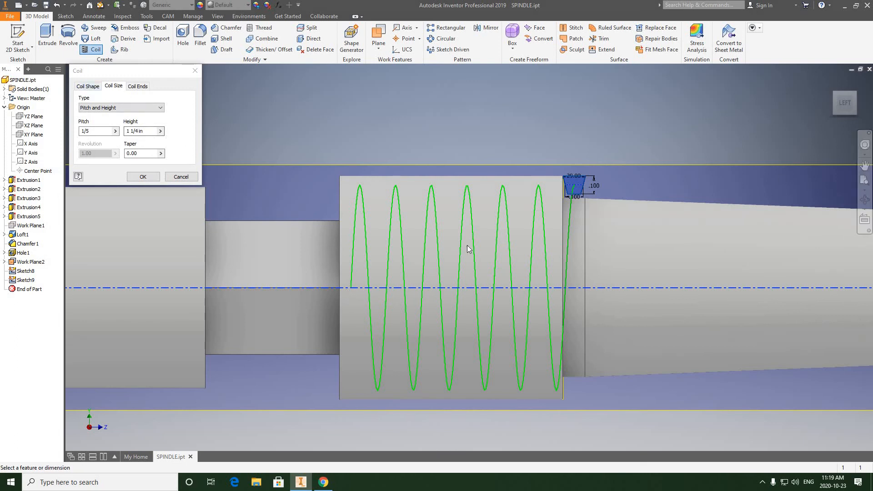
Set the coil height to 1 1/2 in so the coil runs past the end of the large cylinder toward the hexagon.
click(131, 131)
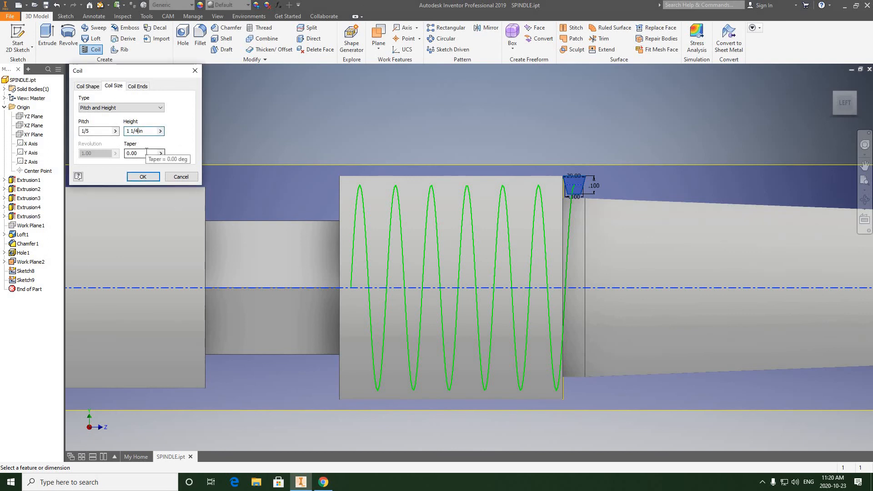
key(BackSpace)
text(2)
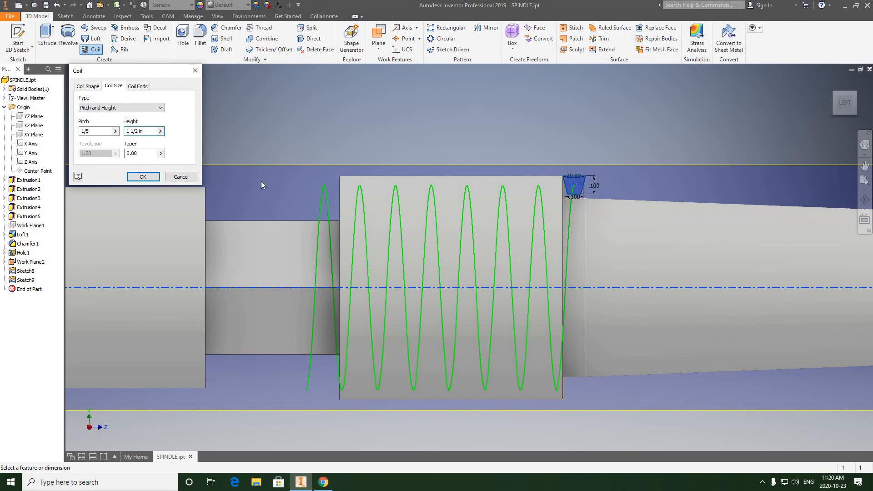
click(855, 96)
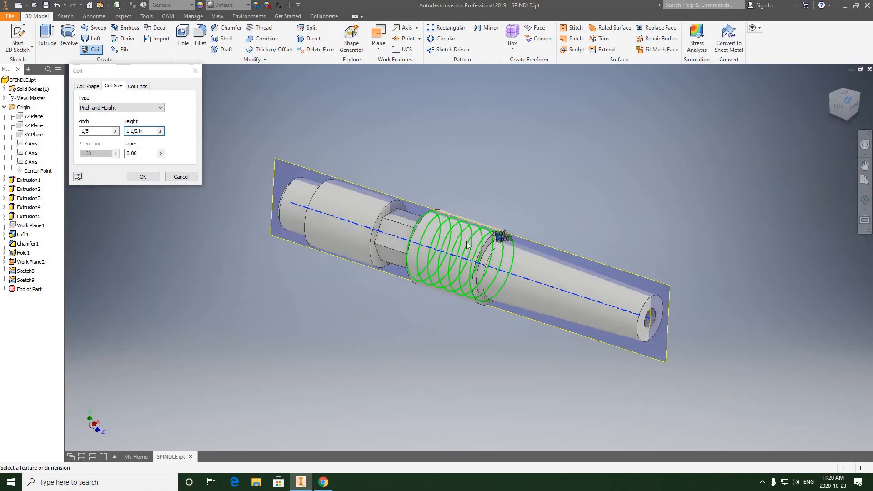
Set the coil operation to Cut and create the thread in the large cylinder.
click(89, 88)
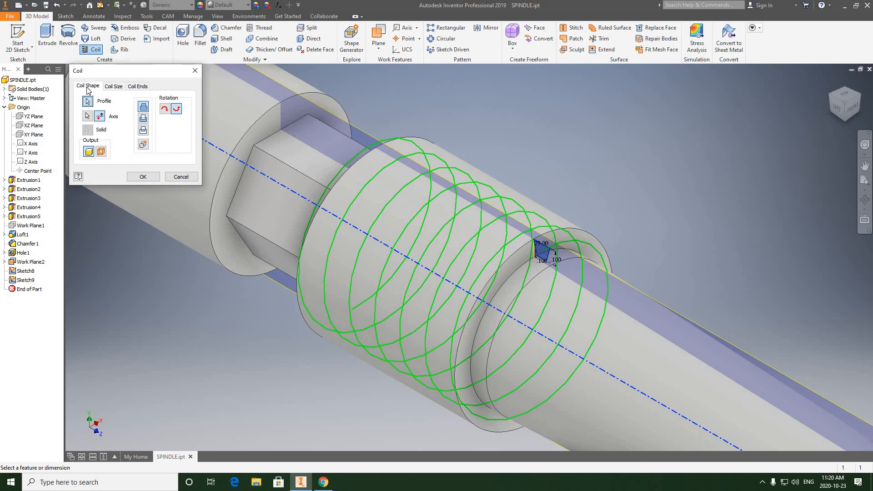
click(143, 119)
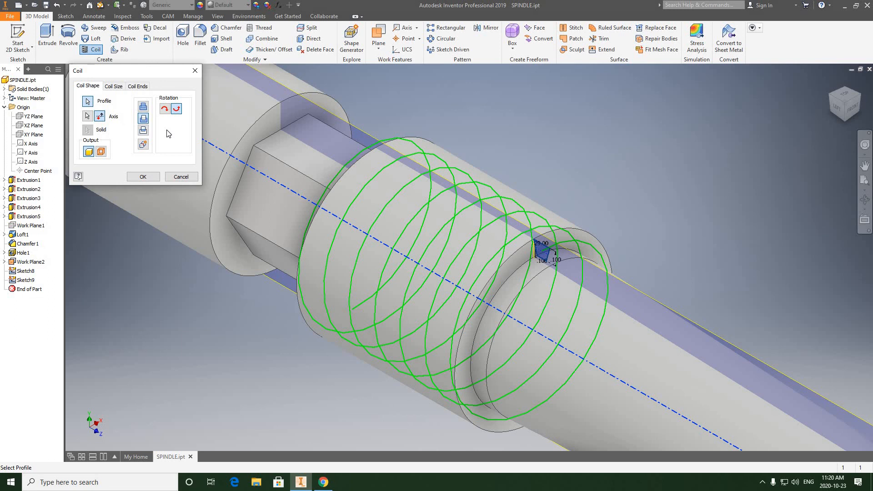
click(142, 176)
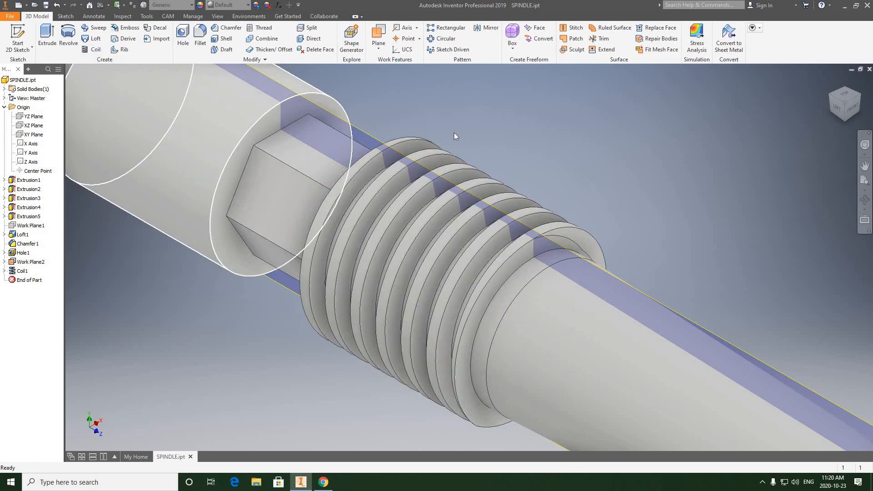
Examine the coil-cut Acme thread in side view, checking its crests, grooves and both ends.
scroll(527, 140, up, 3)
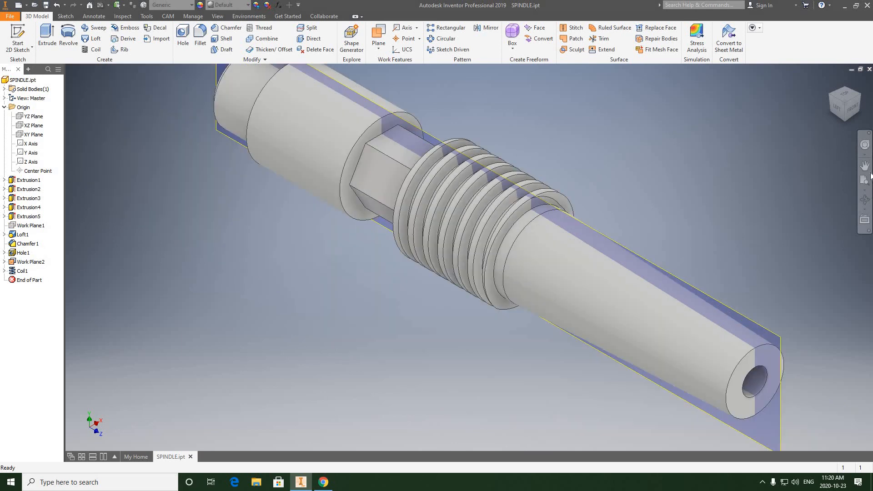
click(865, 199)
drag(477, 190, 468, 220)
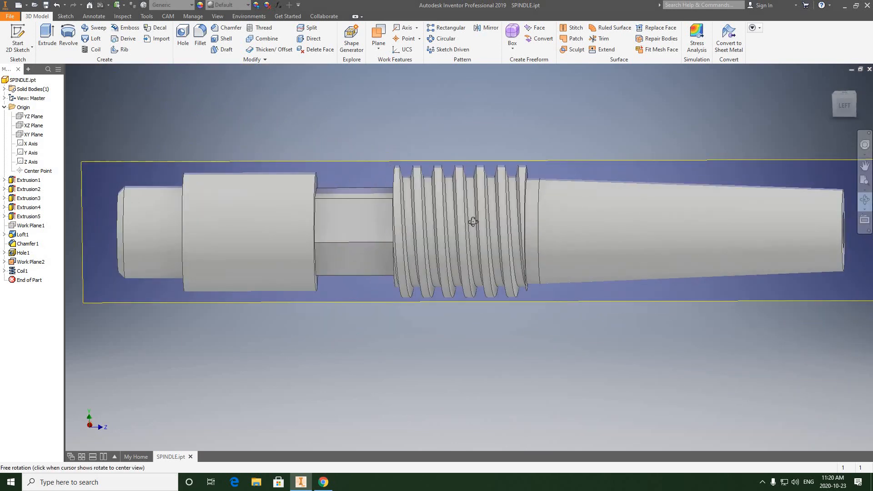
scroll(475, 194, down, 4)
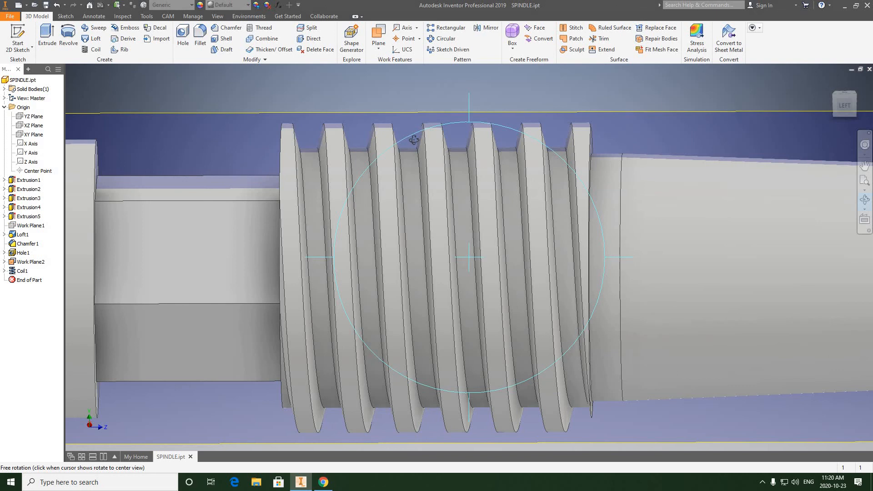
key(Escape)
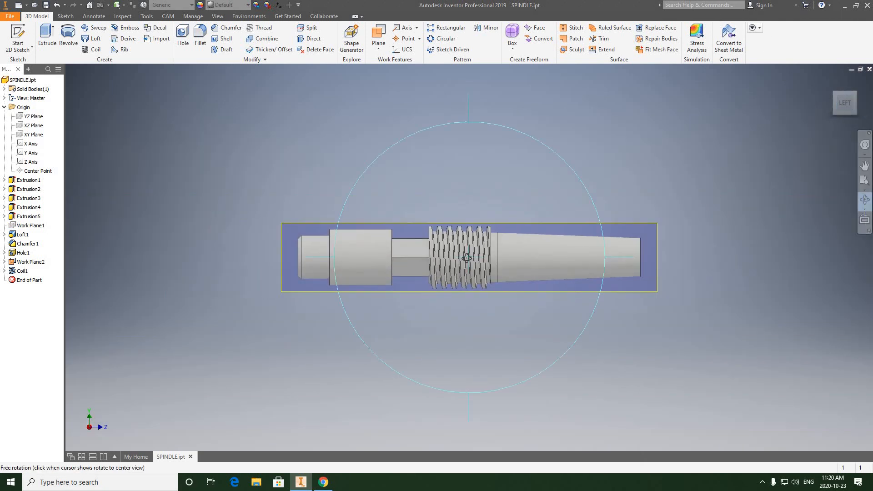
scroll(467, 258, down, 5)
drag(419, 249, 426, 64)
right_click(436, 77)
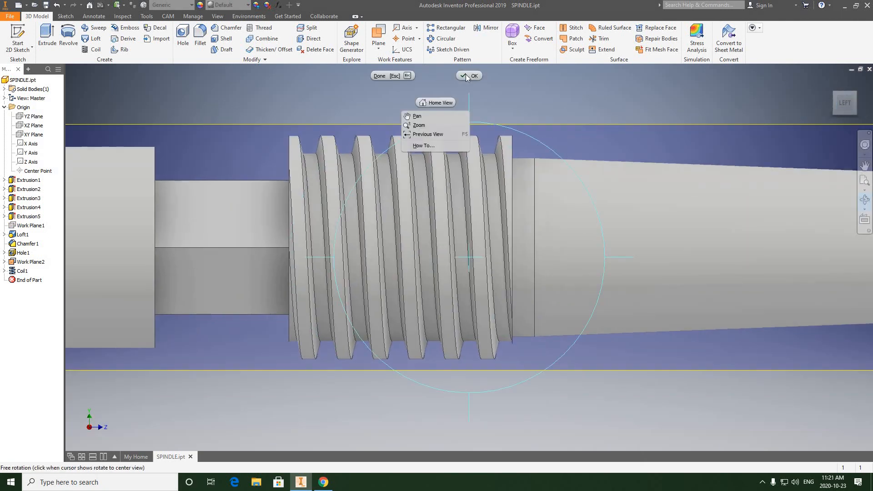
key(Escape)
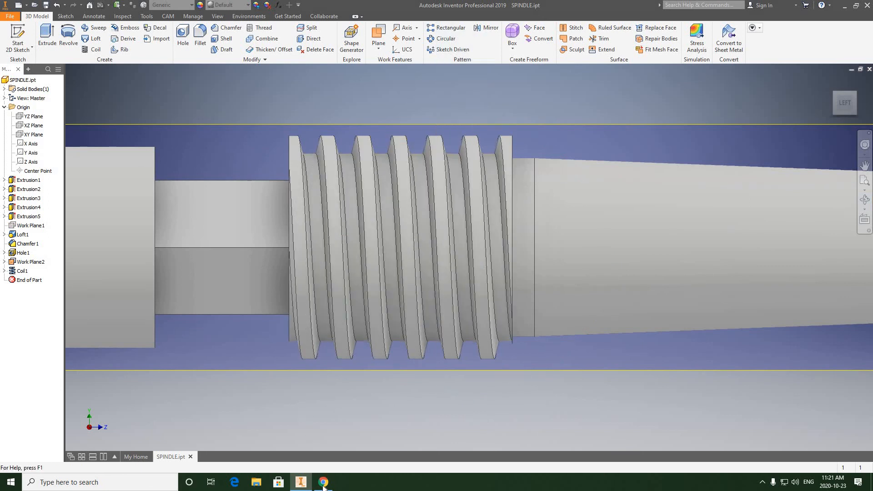
Switch to Chrome and view the PRECISION MACHINED TABLE LAMP - ASSEMBLED photo to compare the real threads, then return to the course page.
mouse_move(323, 486)
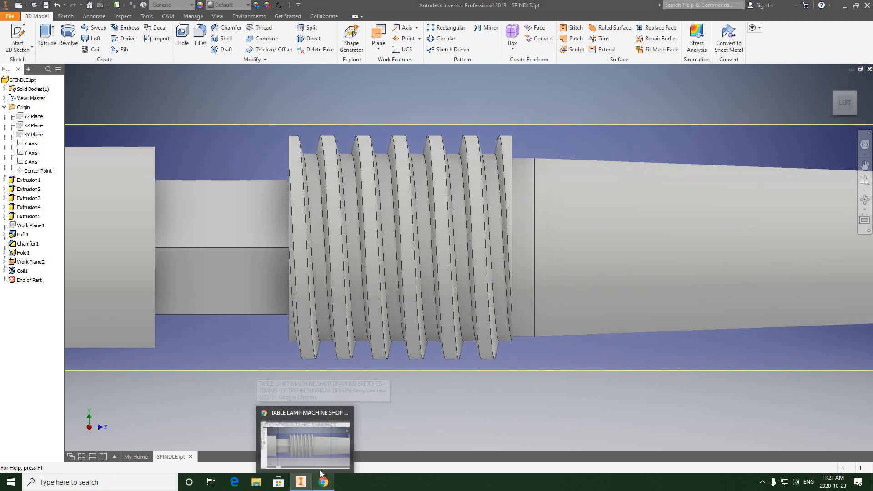
click(323, 446)
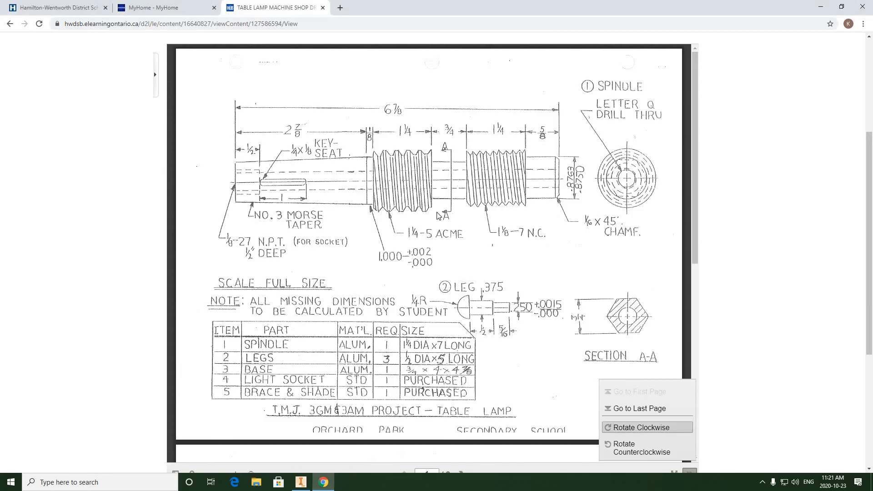
click(10, 23)
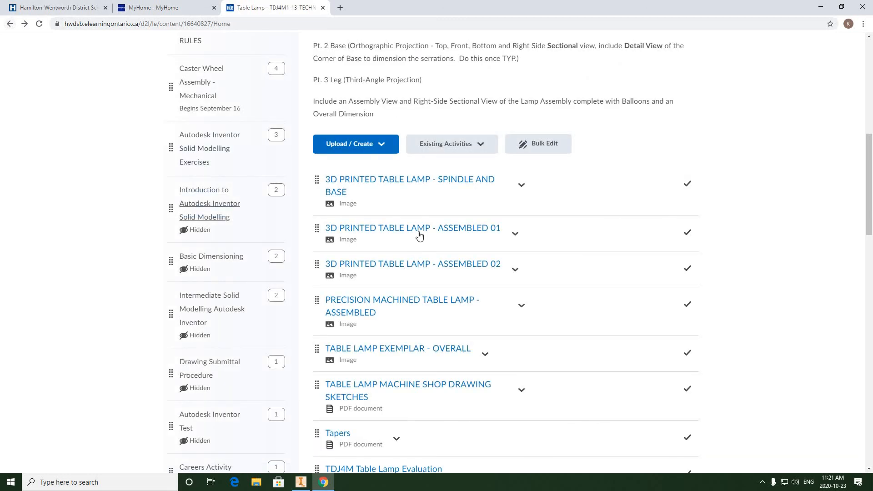
click(394, 304)
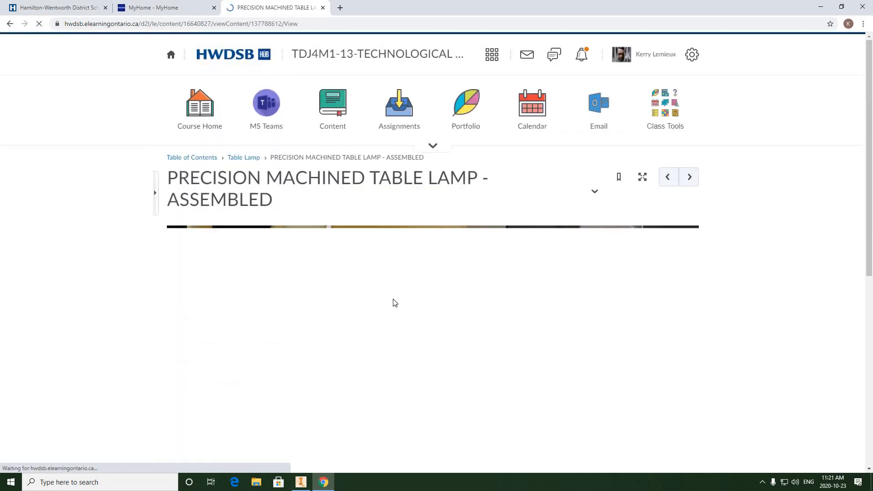
scroll(397, 307, down, 3)
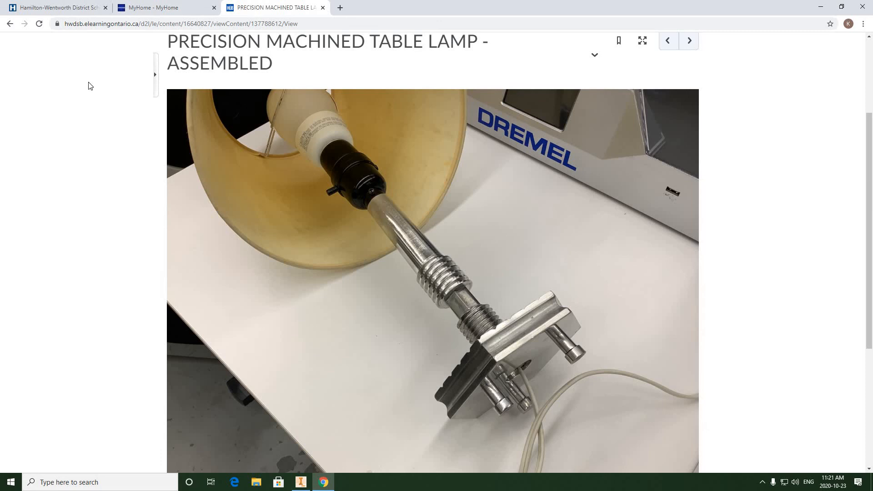
click(8, 26)
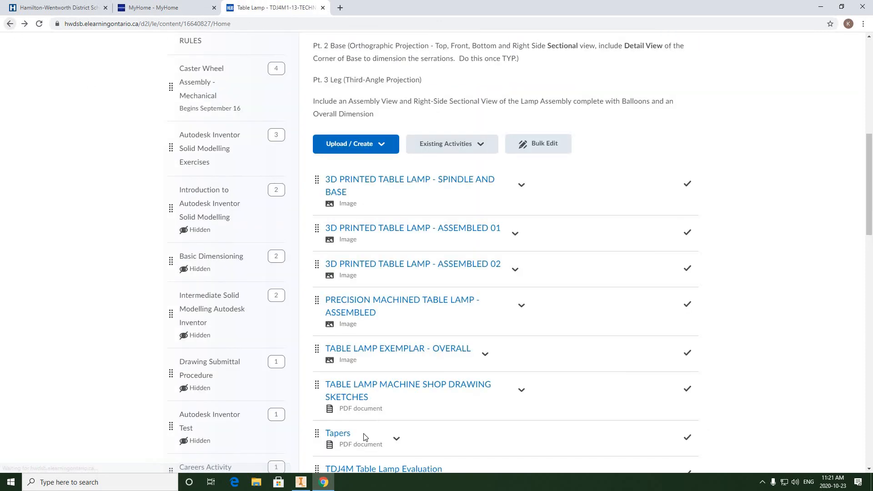
Switch back to Inventor, hide Work Plane2 and save the spindle part.
click(300, 482)
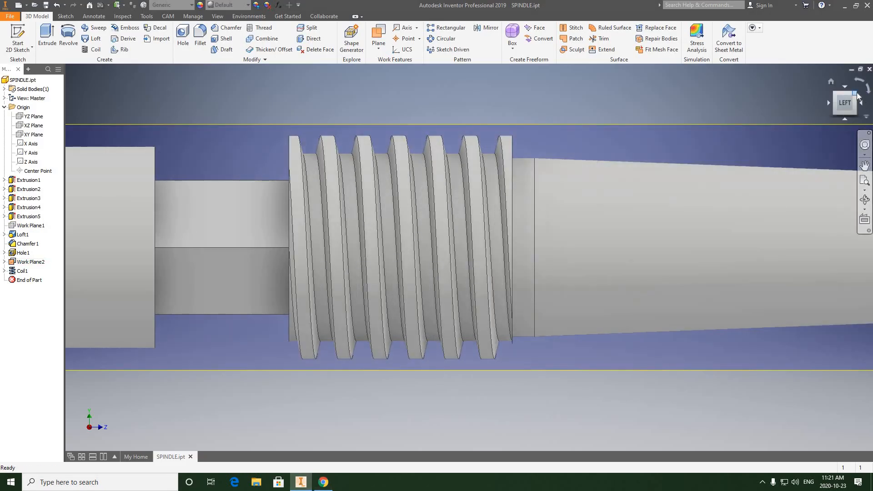
click(855, 93)
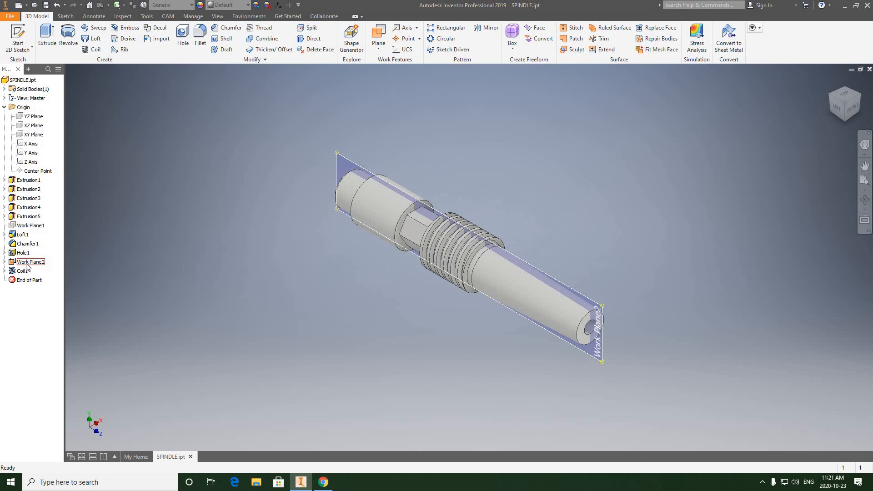
right_click(26, 262)
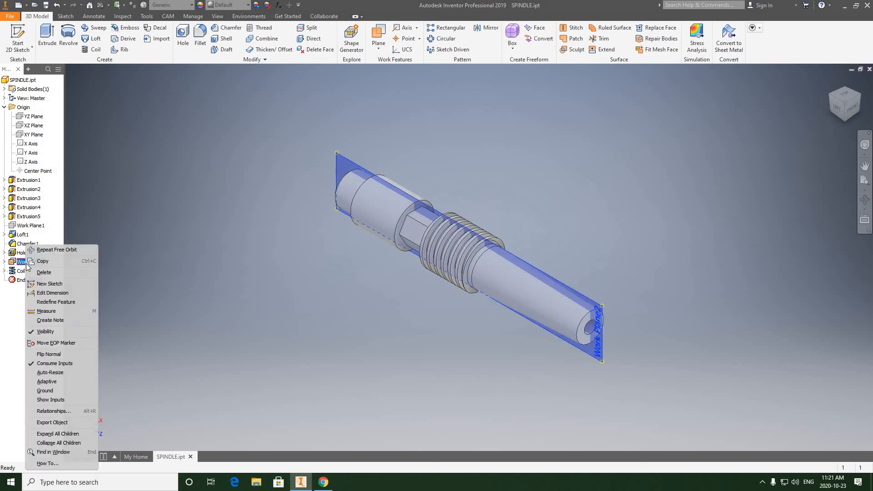
click(46, 331)
scroll(476, 187, down, 3)
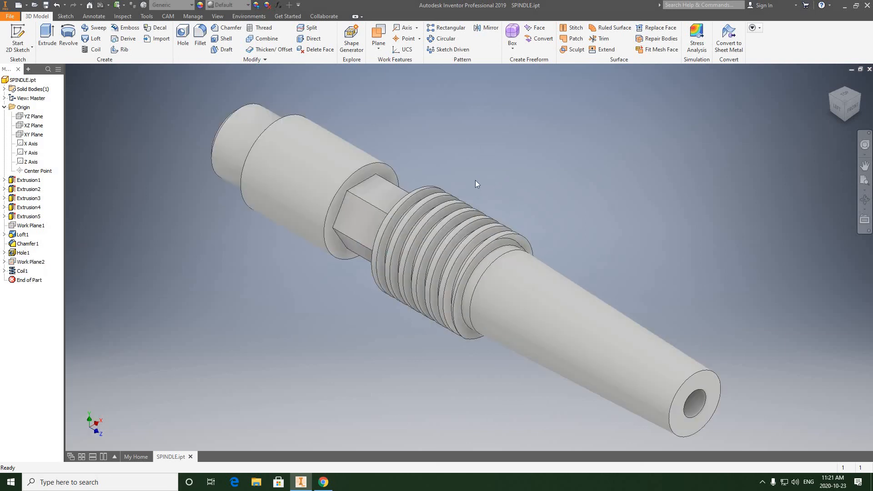
middle_drag(475, 180, 465, 157)
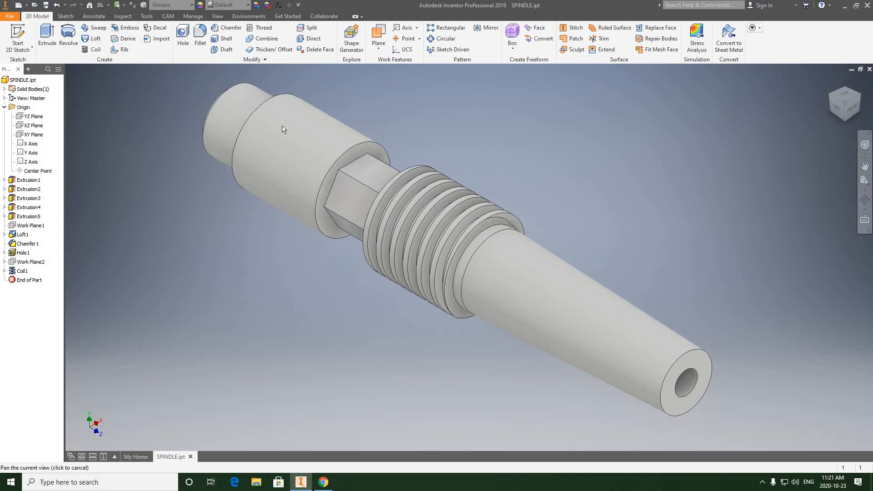
click(46, 6)
Inspect the finished Acme thread up close in isometric and left side views, including where it meets the hexagon and the shoulder.
click(865, 199)
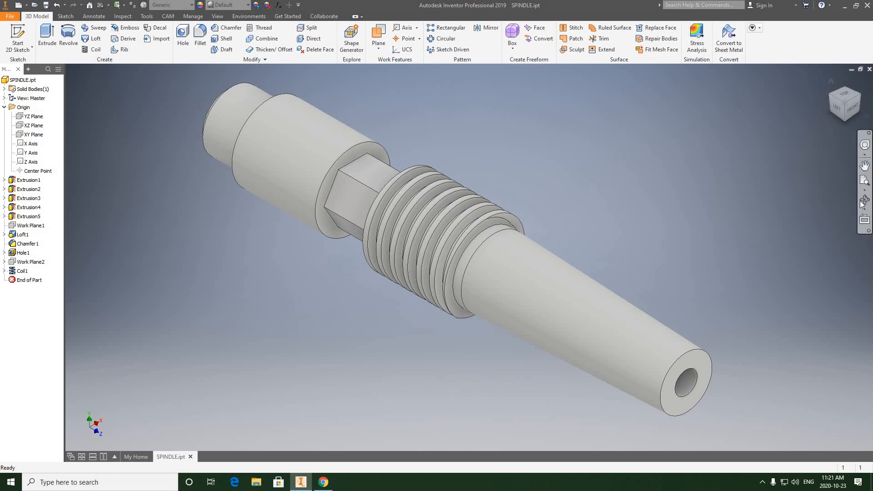
scroll(439, 203, down, 3)
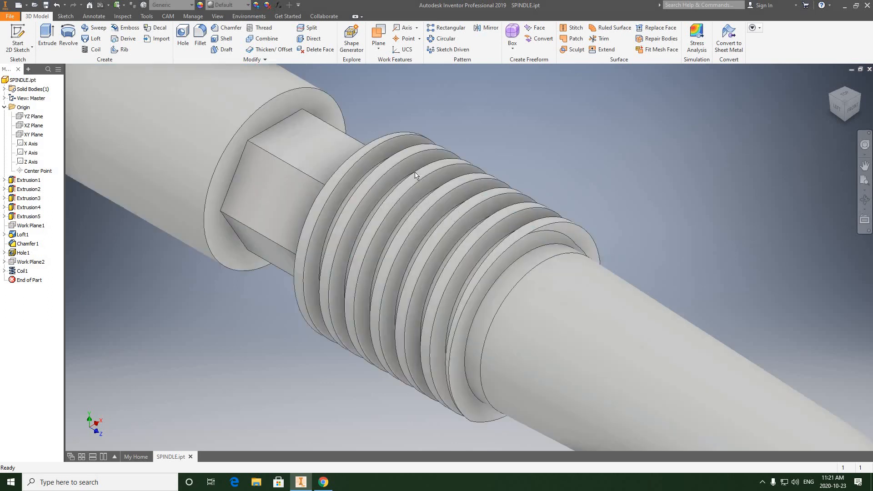
scroll(419, 194, down, 3)
scroll(415, 193, up, 5)
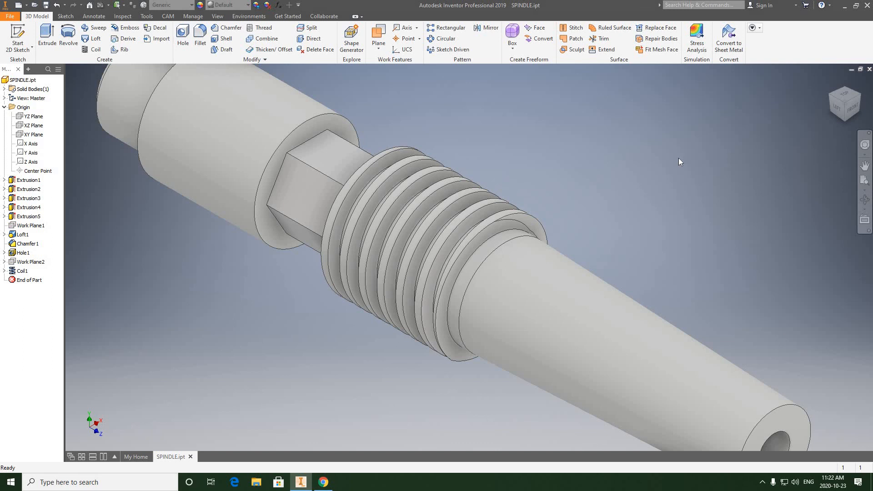
click(838, 110)
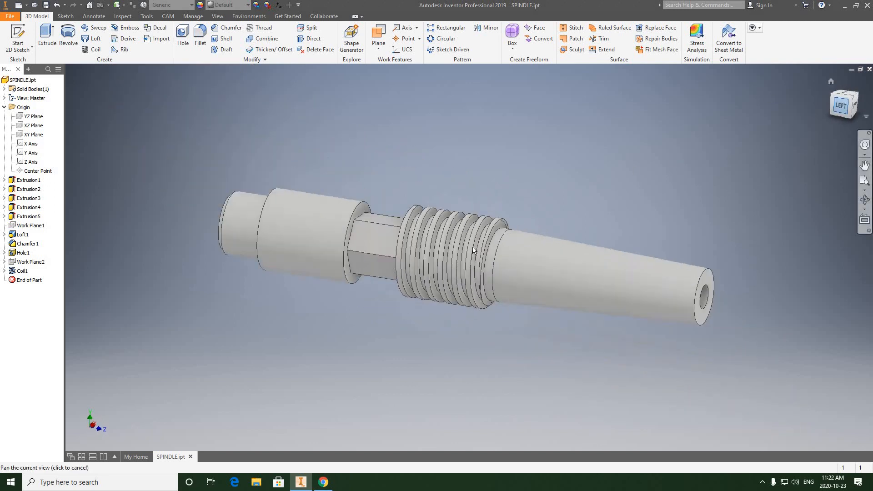
scroll(460, 246, down, 5)
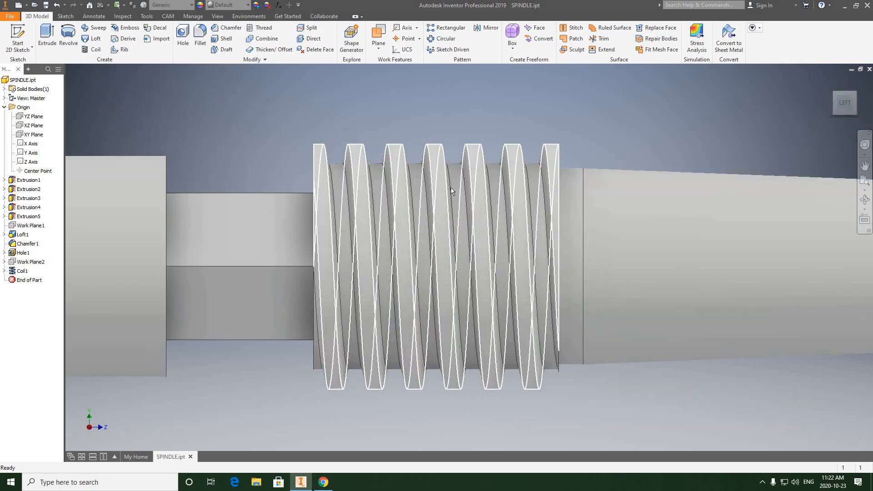
scroll(451, 188, up, 3)
scroll(487, 207, down, 3)
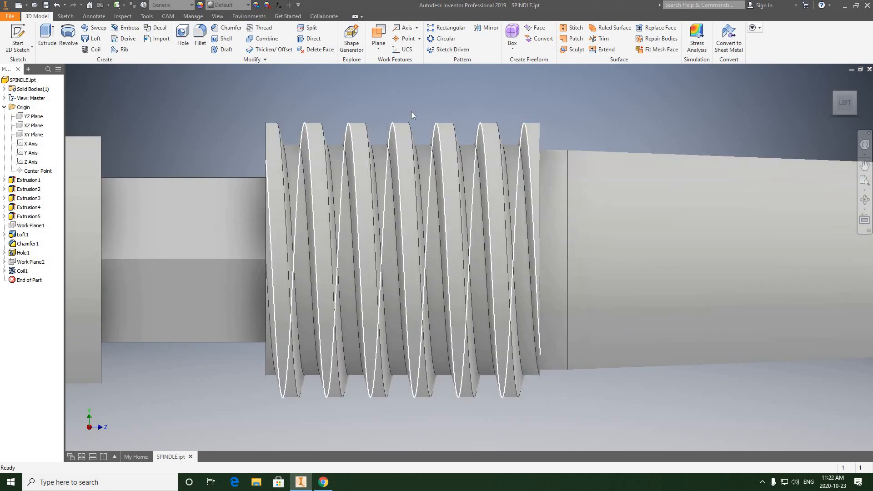
middle_drag(412, 111, 429, 138)
scroll(429, 138, up, 3)
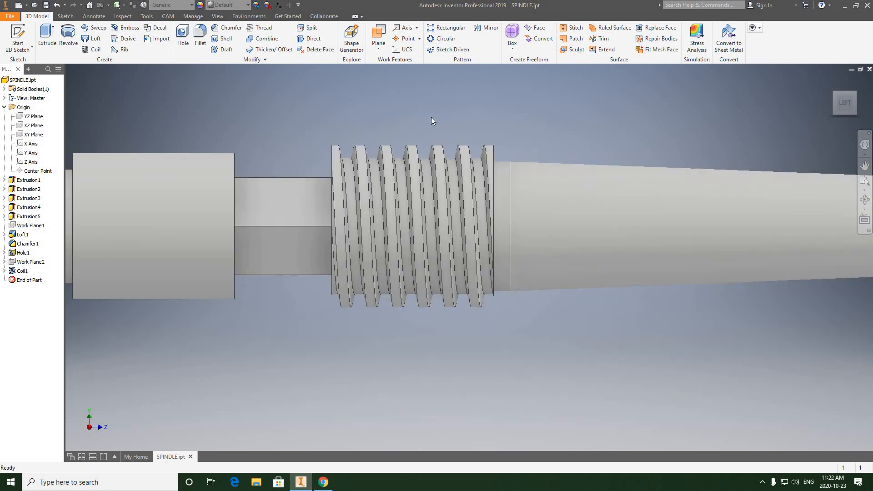
scroll(415, 151, down, 2)
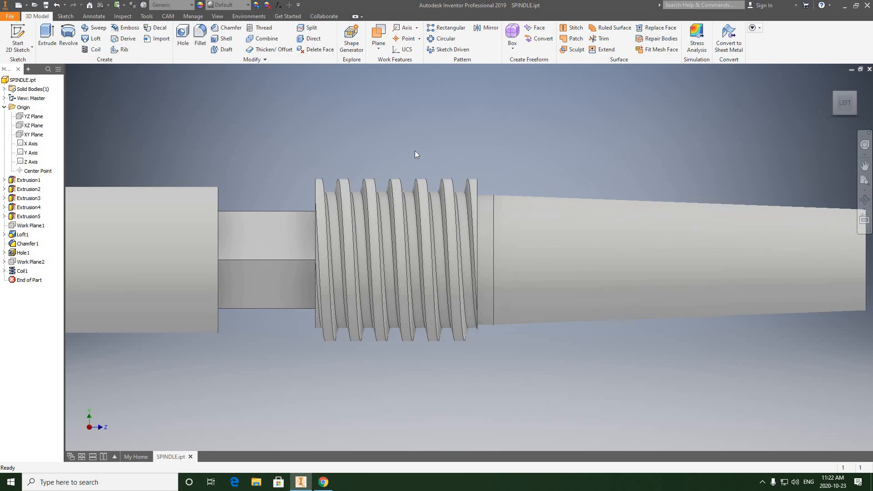
click(851, 93)
scroll(509, 156, up, 5)
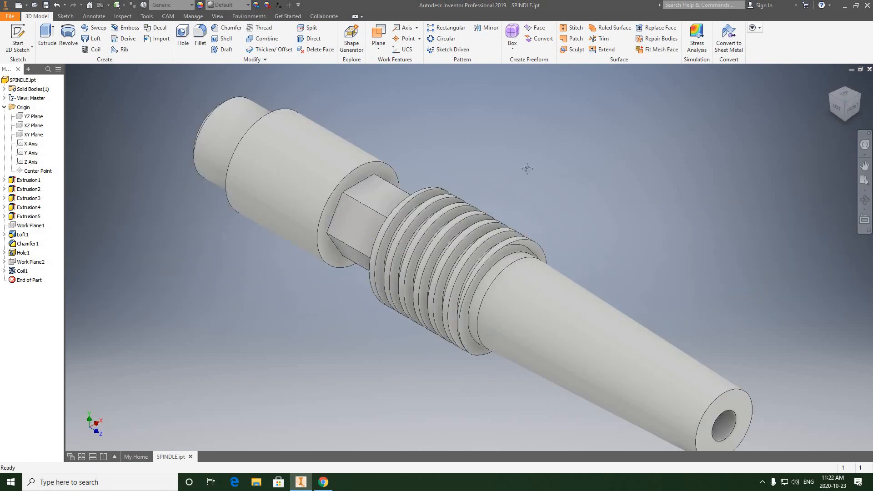